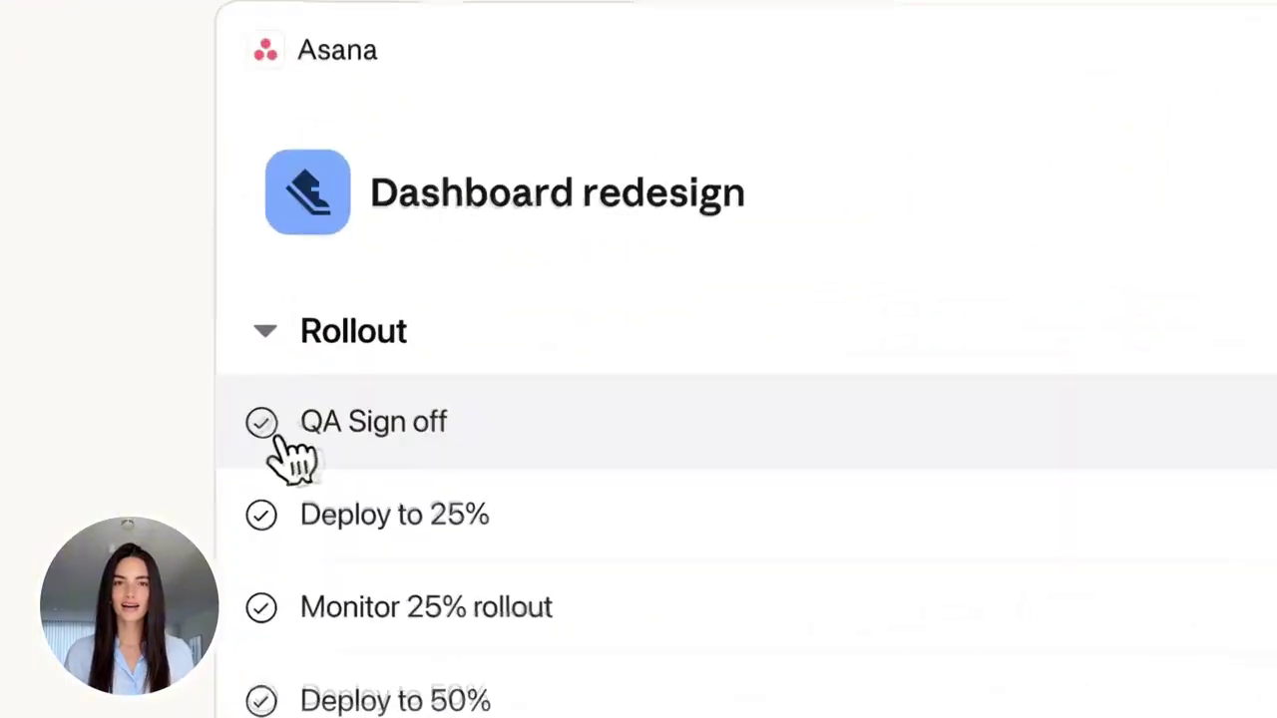
Step: Mark the QA Sign off task as complete and ask Claude to send a colleague a quick summary of everything before the meeting
{"action": "left_click", "coordinate": [302, 387]}
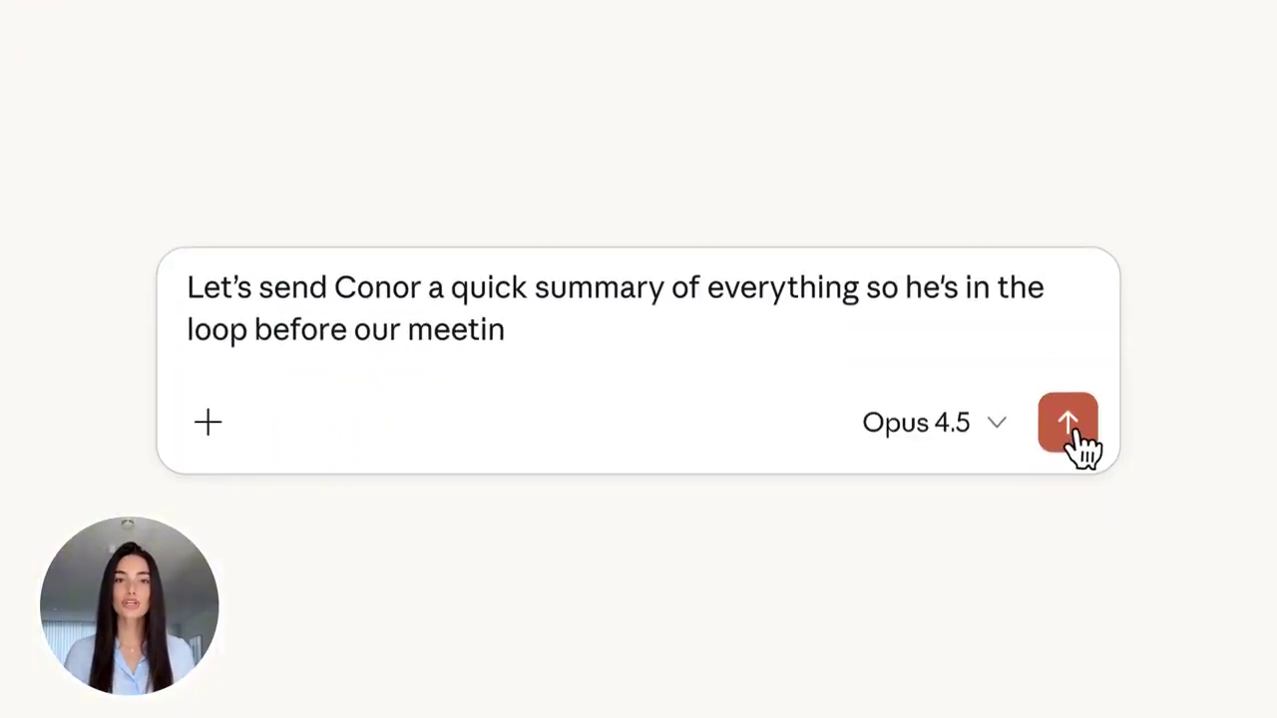
{"action": "type", "text": "g"}
{"action": "left_click", "coordinate": [1074, 434]}
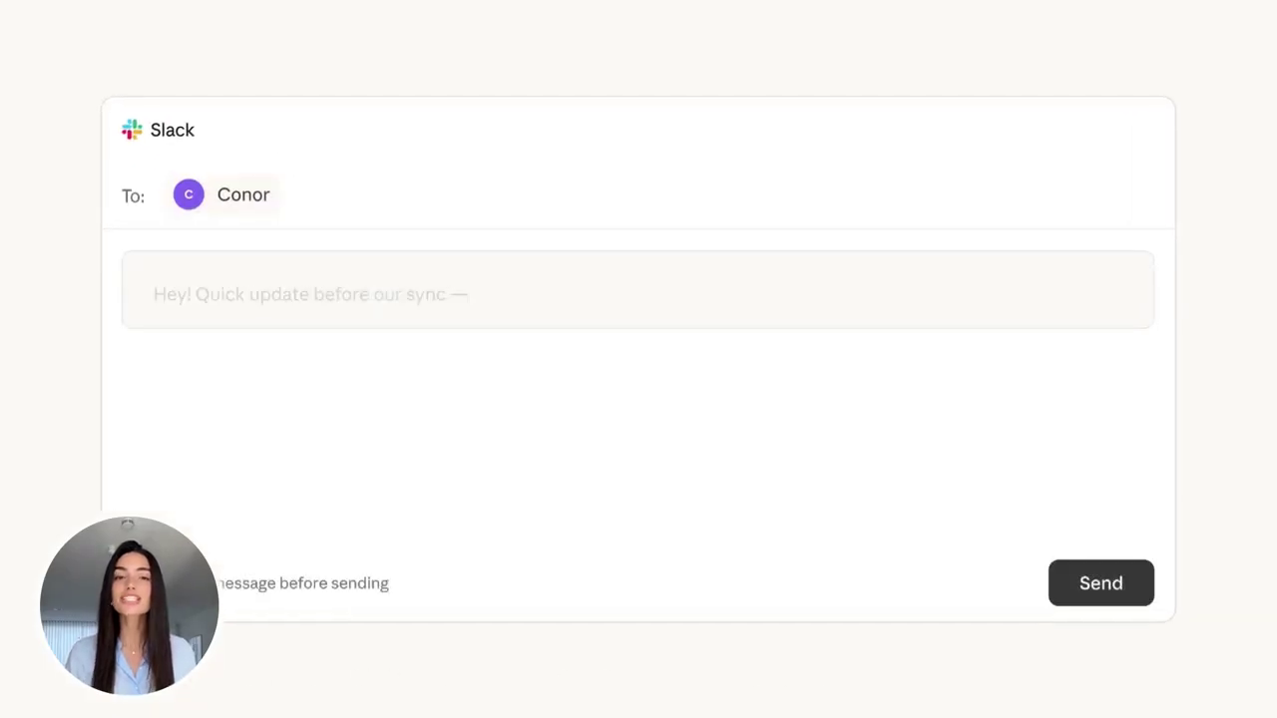
Step: Replace the closing sentence of the Slack draft with "Please flag anything before 9 am tomorrow!"
{"action": "left_click_drag", "start_coordinate": [154, 499], "coordinate": [270, 499]}
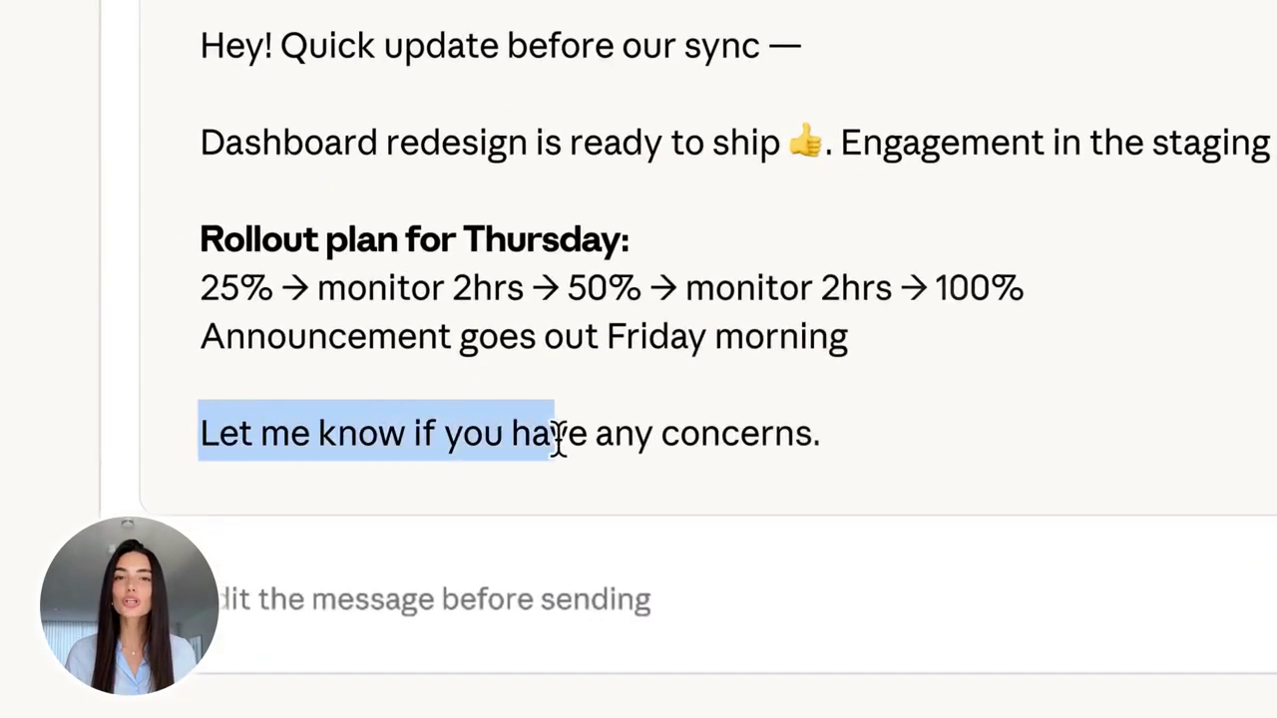
{"action": "left_click_drag", "start_coordinate": [561, 439], "coordinate": [827, 402]}
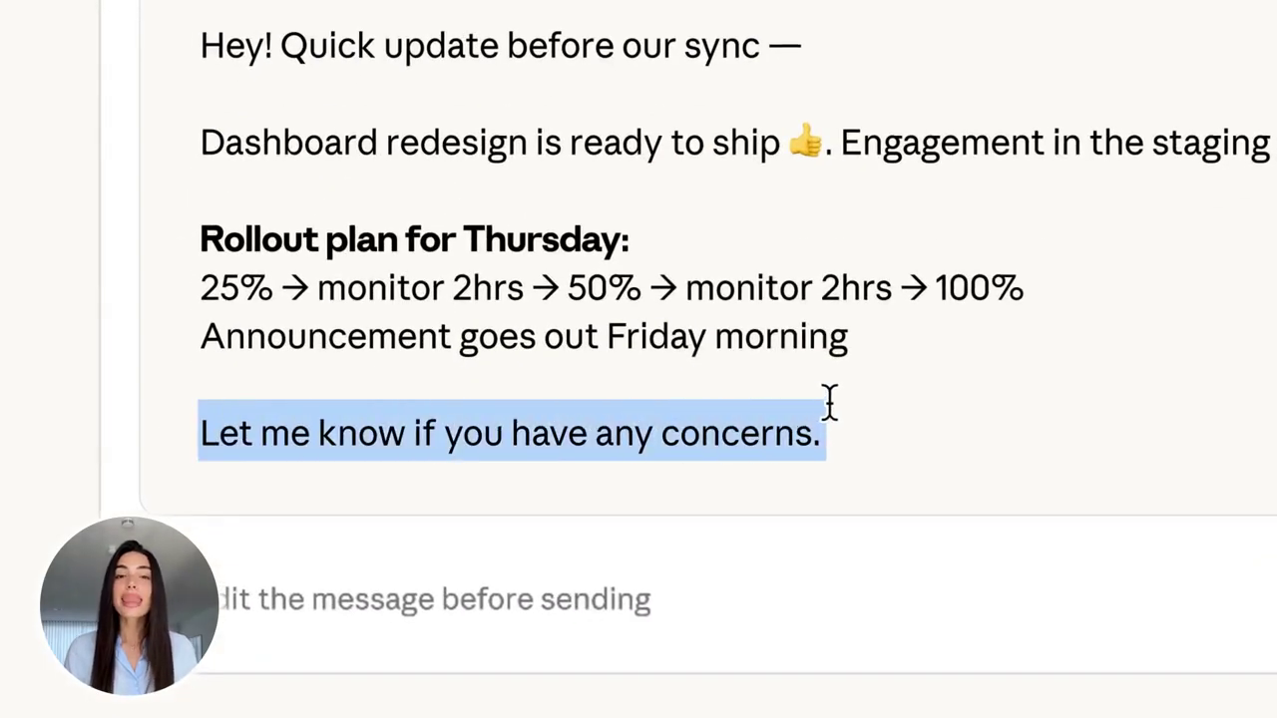
{"action": "key", "text": "BackSpace"}
{"action": "type", "text": "Please flag anything before 9 am tomorrow!"}
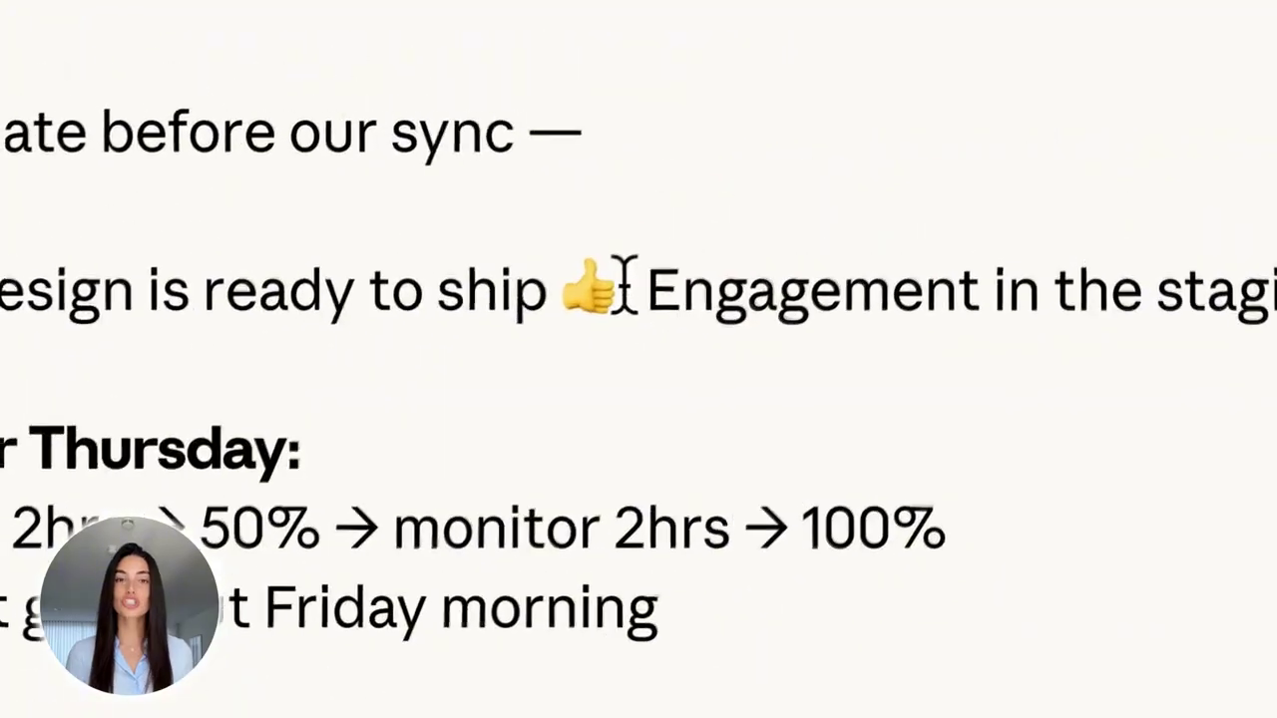
Step: Replace the thumbs-up and period after "ready to ship" with "🚀!" and send the Slack message
{"action": "left_click", "coordinate": [829, 142]}
{"action": "key", "text": "BackSpace"}
{"action": "key", "text": "BackSpace"}
{"action": "type", "text": "🚀!"}
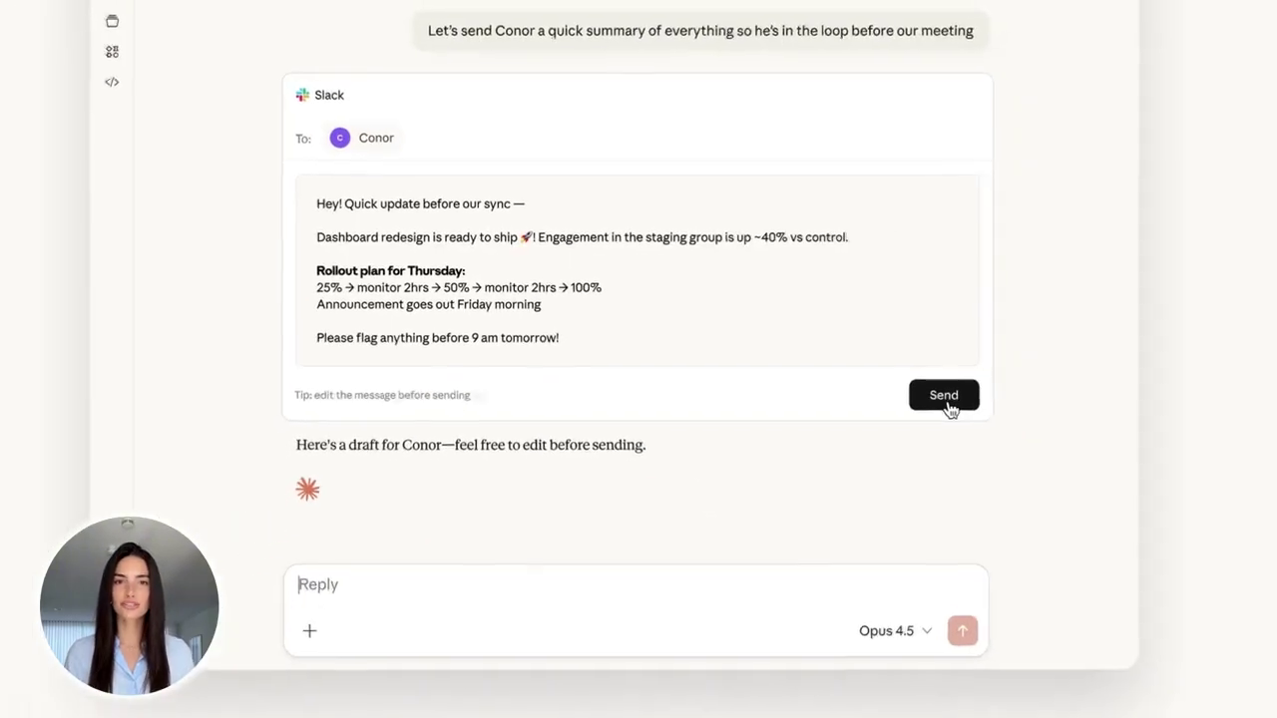
{"action": "left_click", "coordinate": [1265, 551]}
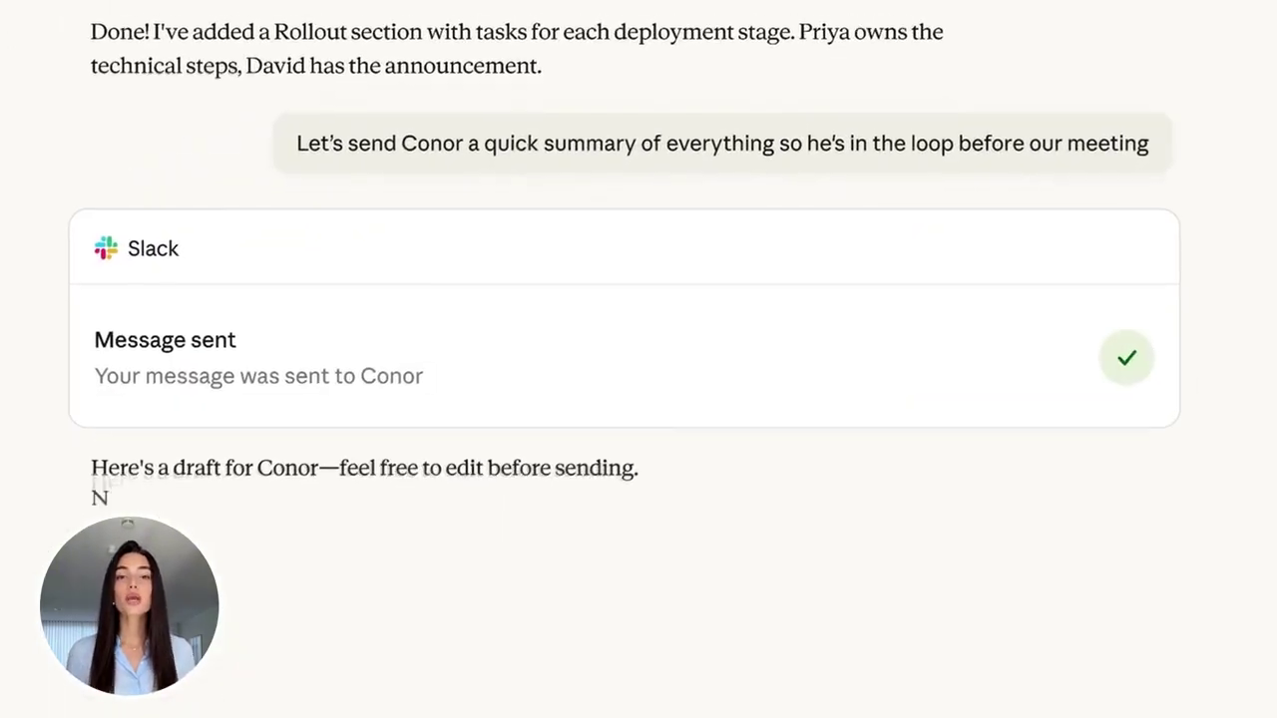
Step: Write "Well since you asked..." as the reply in the chat
{"action": "type", "text": "Well since you asked..."}
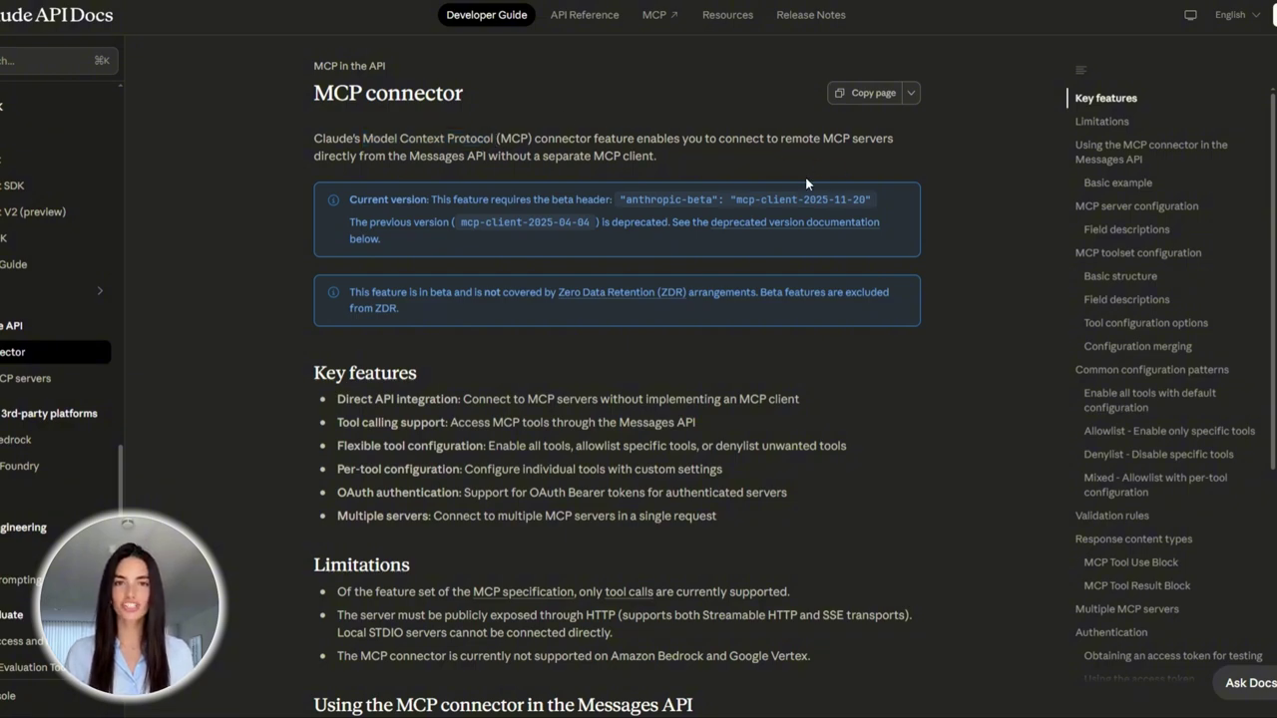
Step: Switch to the Claude API Docs and read the key features and limitations of the MCP connector
{"action": "scroll", "coordinate": [962, 199], "scroll_direction": "down", "scroll_amount": 2}
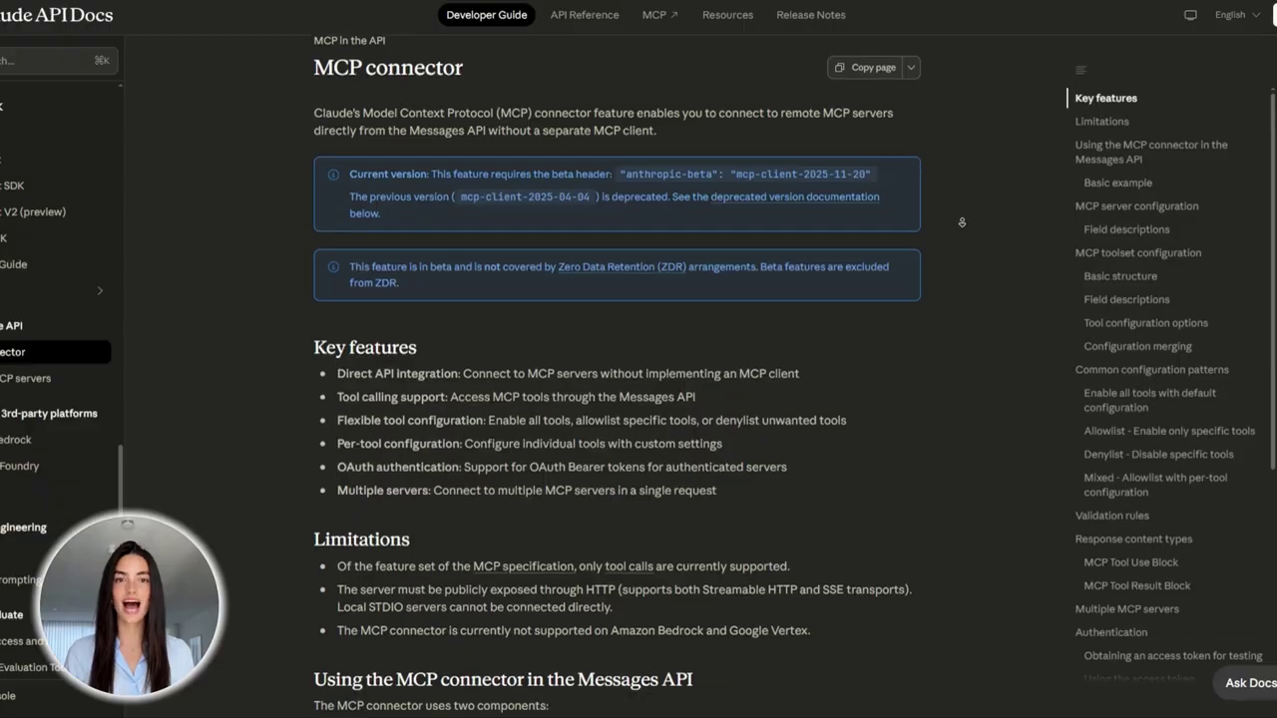
{"action": "scroll", "coordinate": [961, 223], "scroll_direction": "down", "scroll_amount": 4}
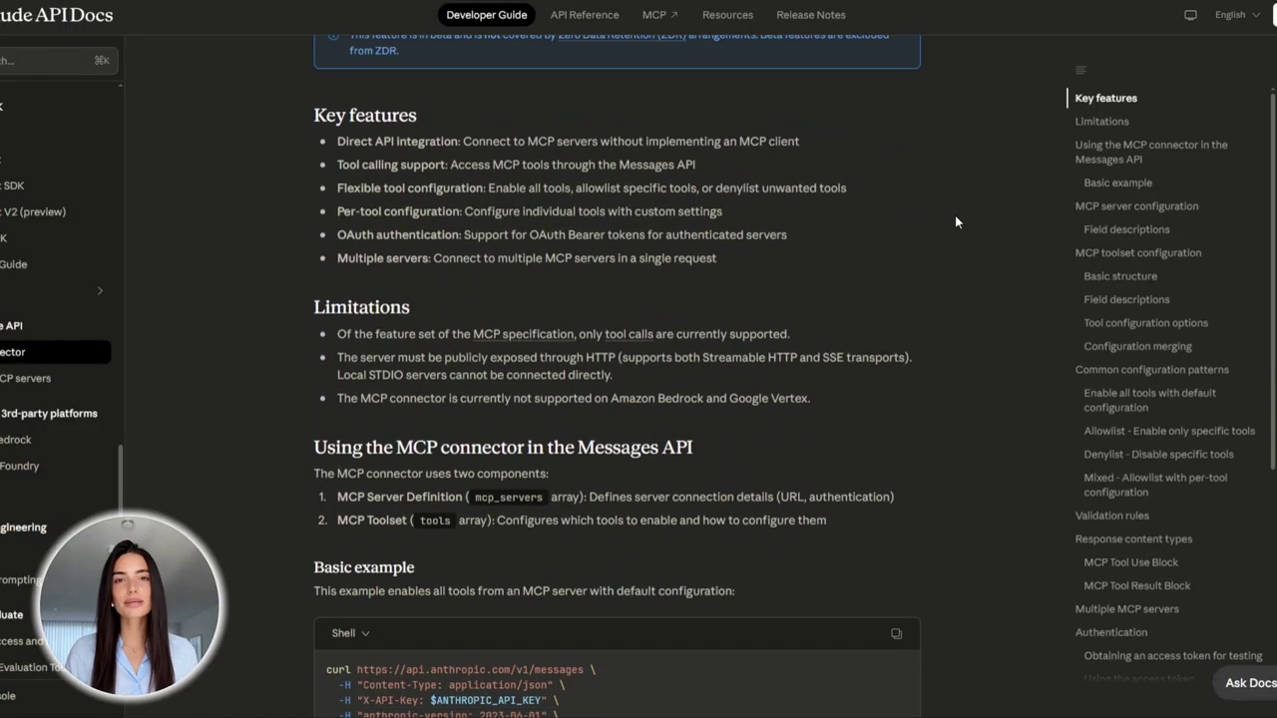
{"action": "left_click_drag", "start_coordinate": [417, 144], "coordinate": [791, 245]}
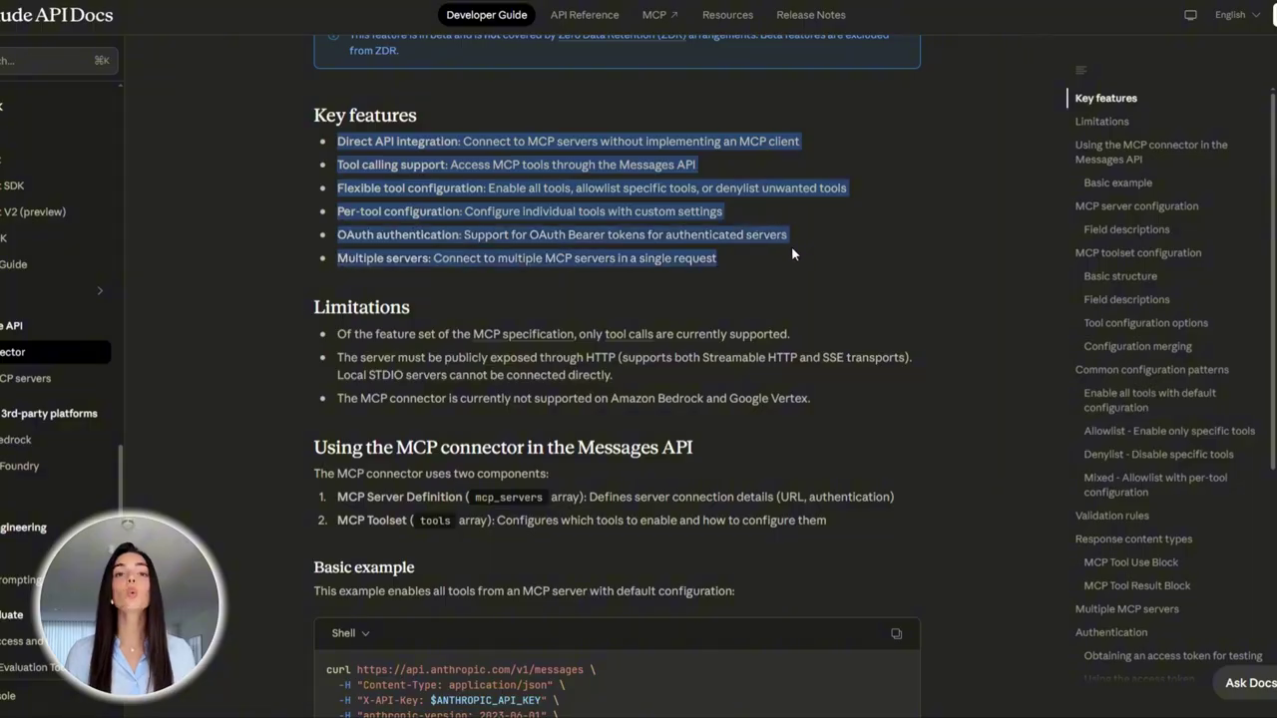
{"action": "left_click", "coordinate": [791, 247]}
{"action": "scroll", "coordinate": [815, 269], "scroll_direction": "down", "scroll_amount": 8}
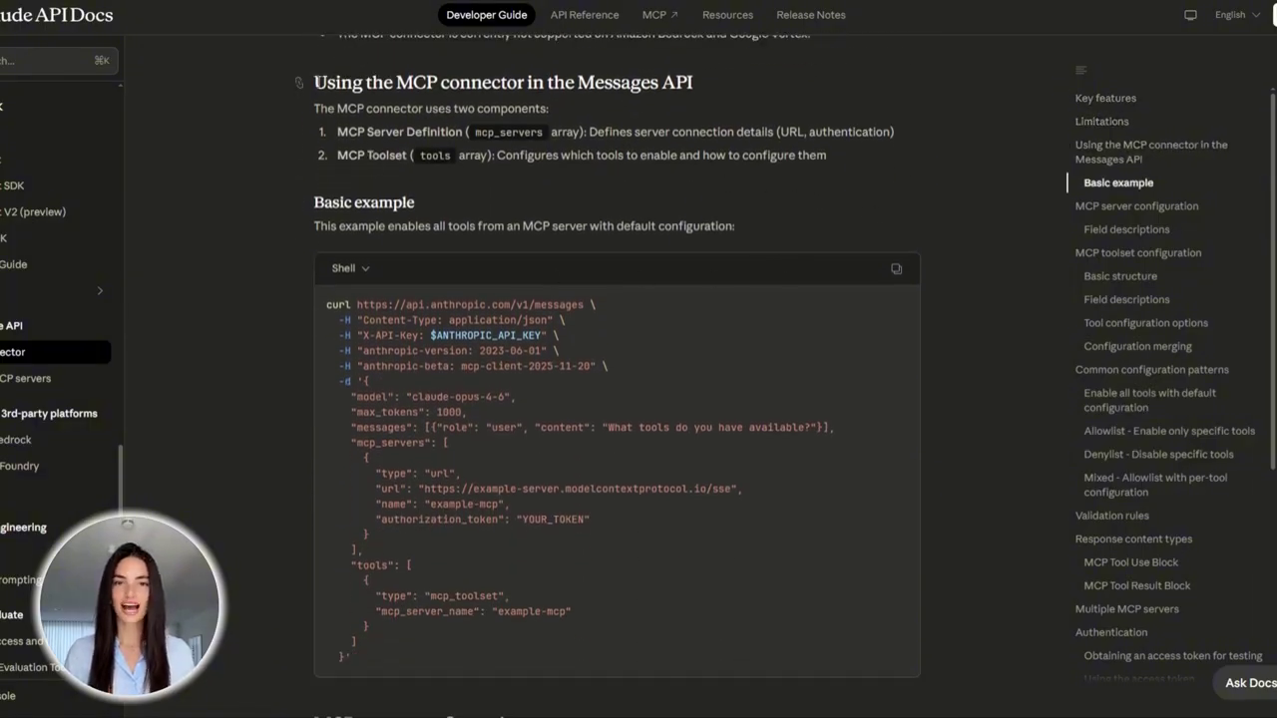
Step: Examine how the MCP connector is used in the Messages API, including the basic example and server configuration
{"action": "left_click_drag", "start_coordinate": [315, 83], "coordinate": [751, 83]}
{"action": "left_click", "coordinate": [752, 83]}
{"action": "scroll", "coordinate": [879, 189], "scroll_direction": "down", "scroll_amount": 1}
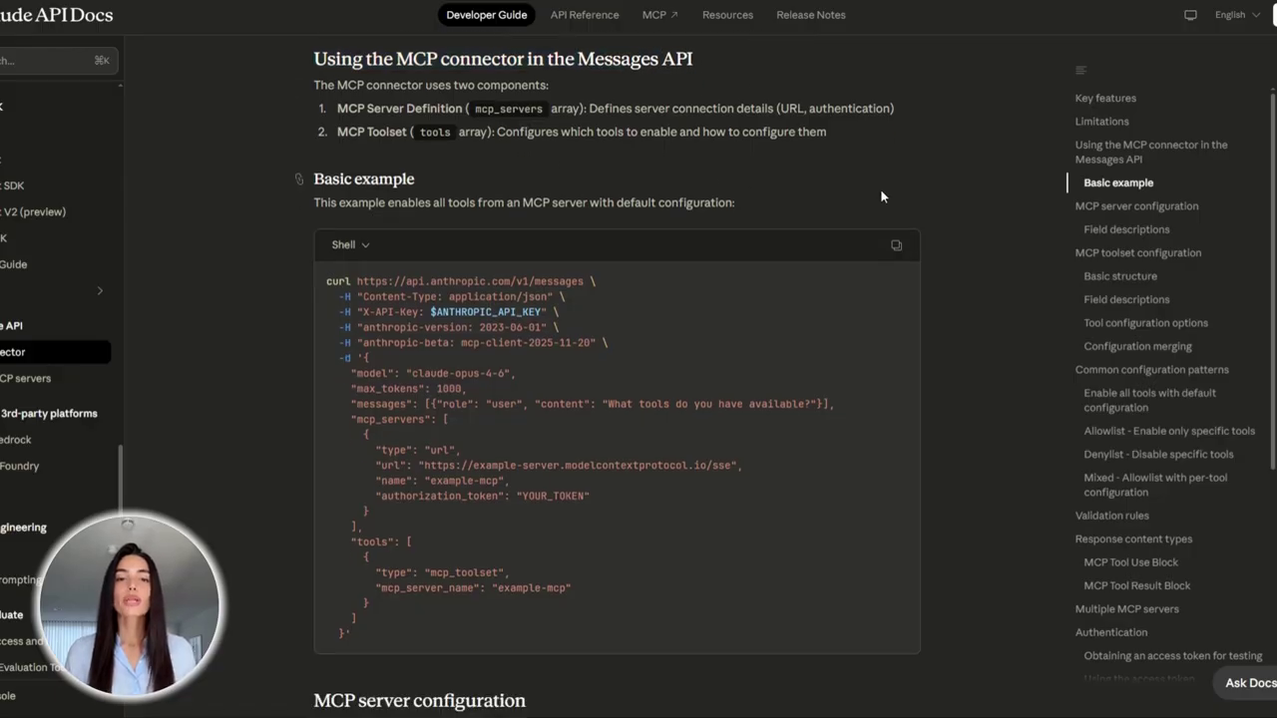
{"action": "scroll", "coordinate": [880, 189], "scroll_direction": "down", "scroll_amount": 9}
{"action": "scroll", "coordinate": [884, 172], "scroll_direction": "down", "scroll_amount": 7}
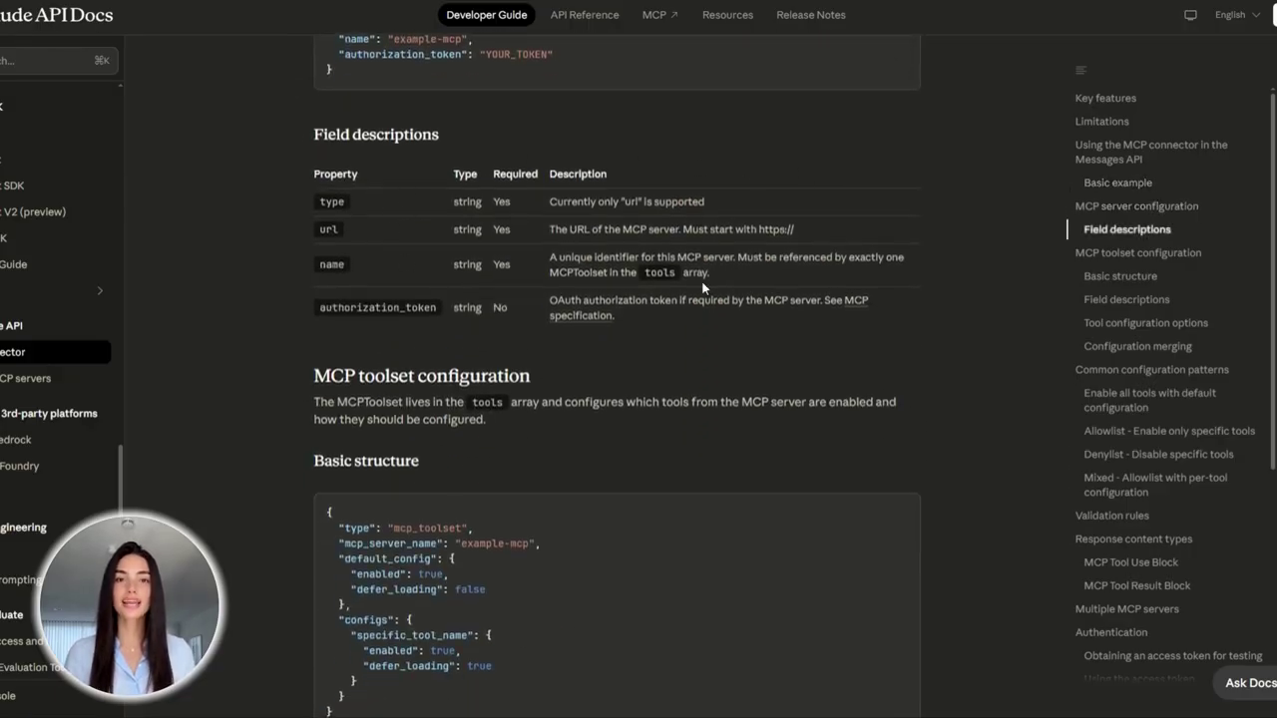
Step: Read through the MCP toolset configuration options, common configuration patterns and validation rules
{"action": "scroll", "coordinate": [703, 288], "scroll_direction": "down", "scroll_amount": 20}
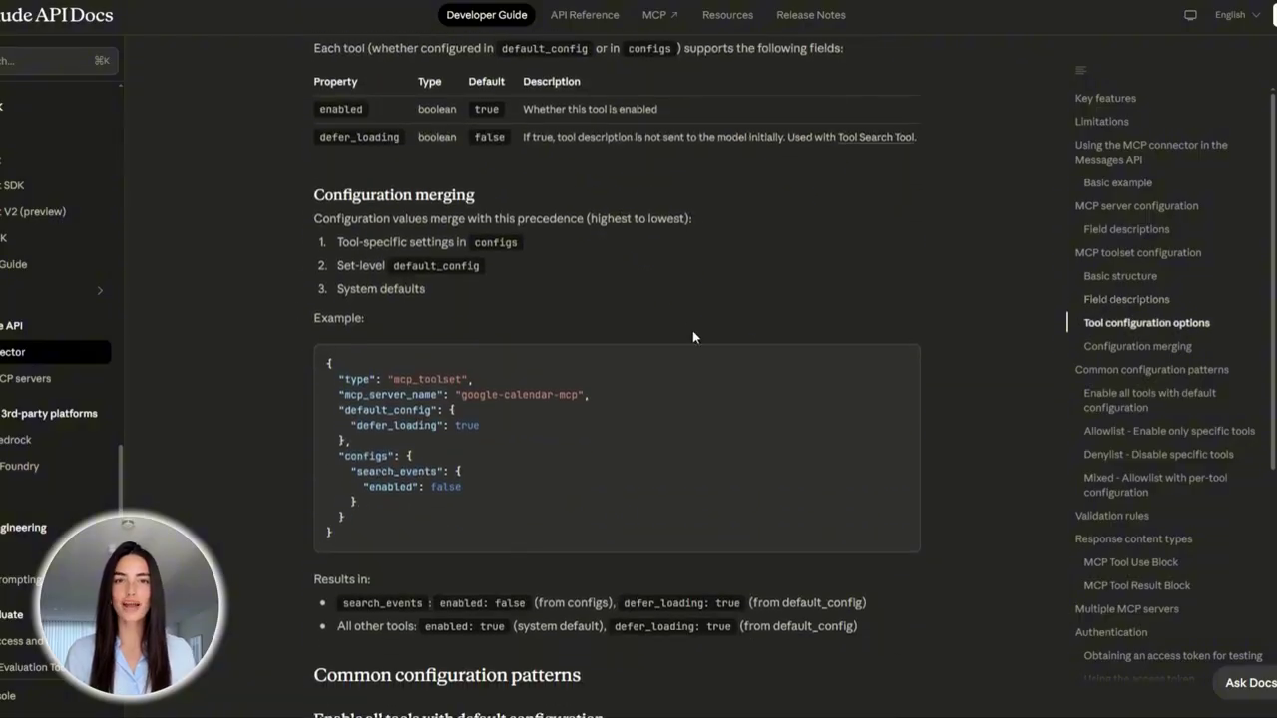
{"action": "scroll", "coordinate": [754, 307], "scroll_direction": "down", "scroll_amount": 12}
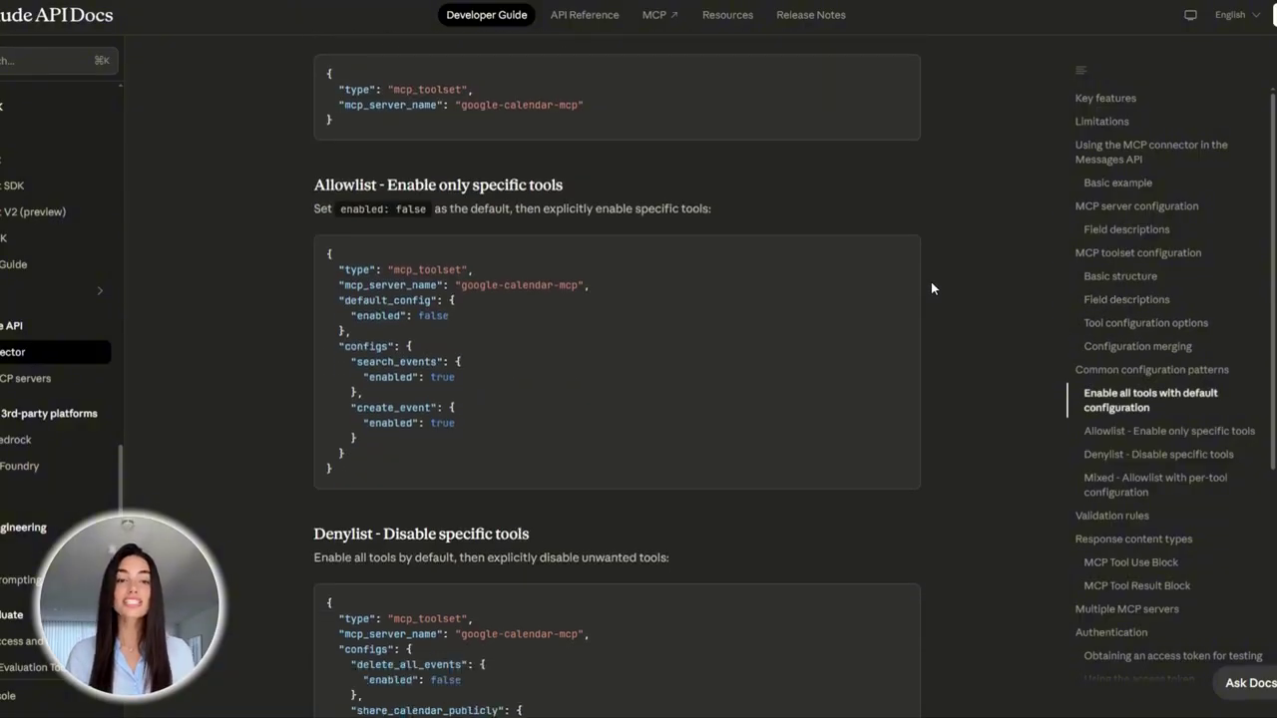
{"action": "scroll", "coordinate": [930, 281], "scroll_direction": "down", "scroll_amount": 20}
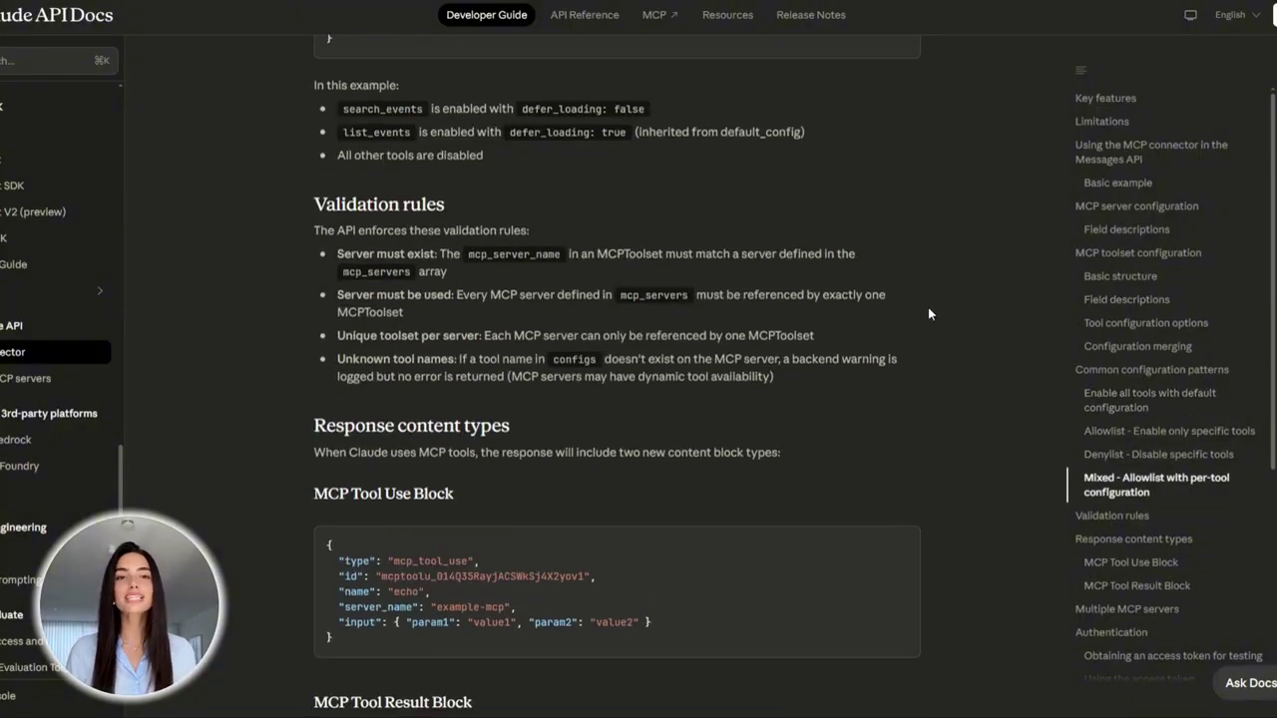
{"action": "scroll", "coordinate": [928, 315], "scroll_direction": "down", "scroll_amount": 4}
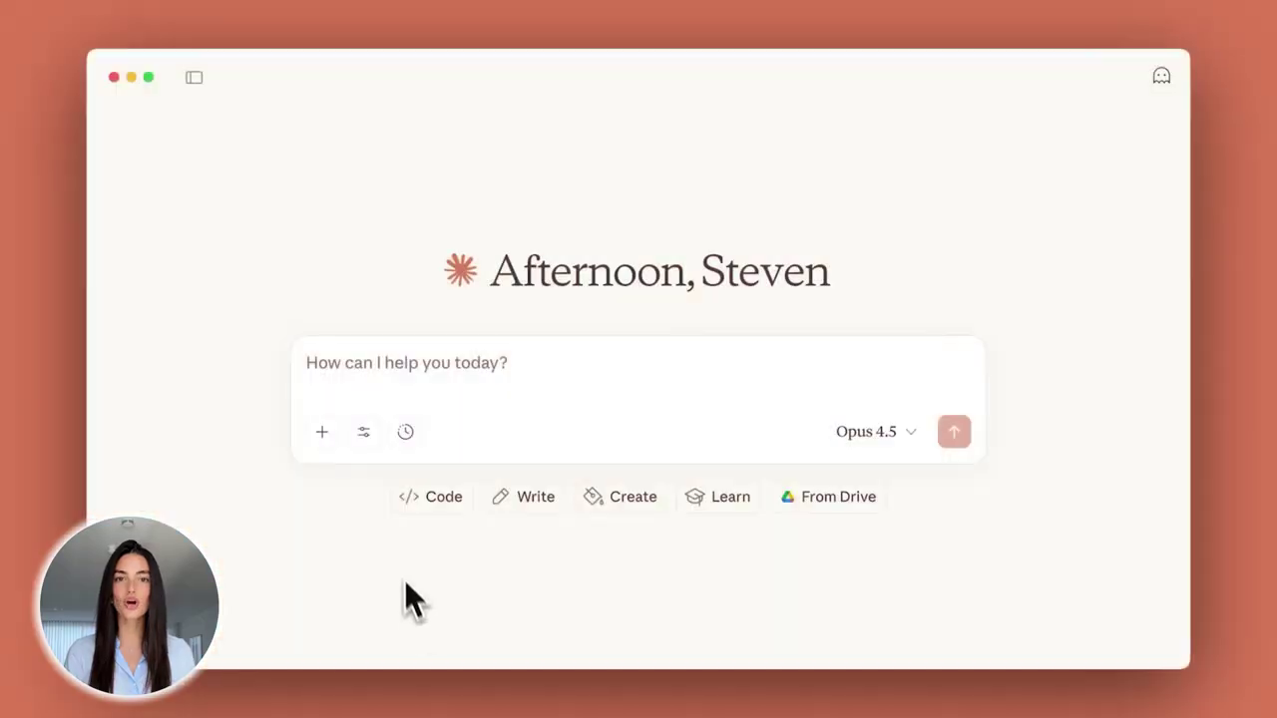
Step: In Claude, open the directory for adding connectors and look through the available web connectors
{"action": "left_click", "coordinate": [268, 409]}
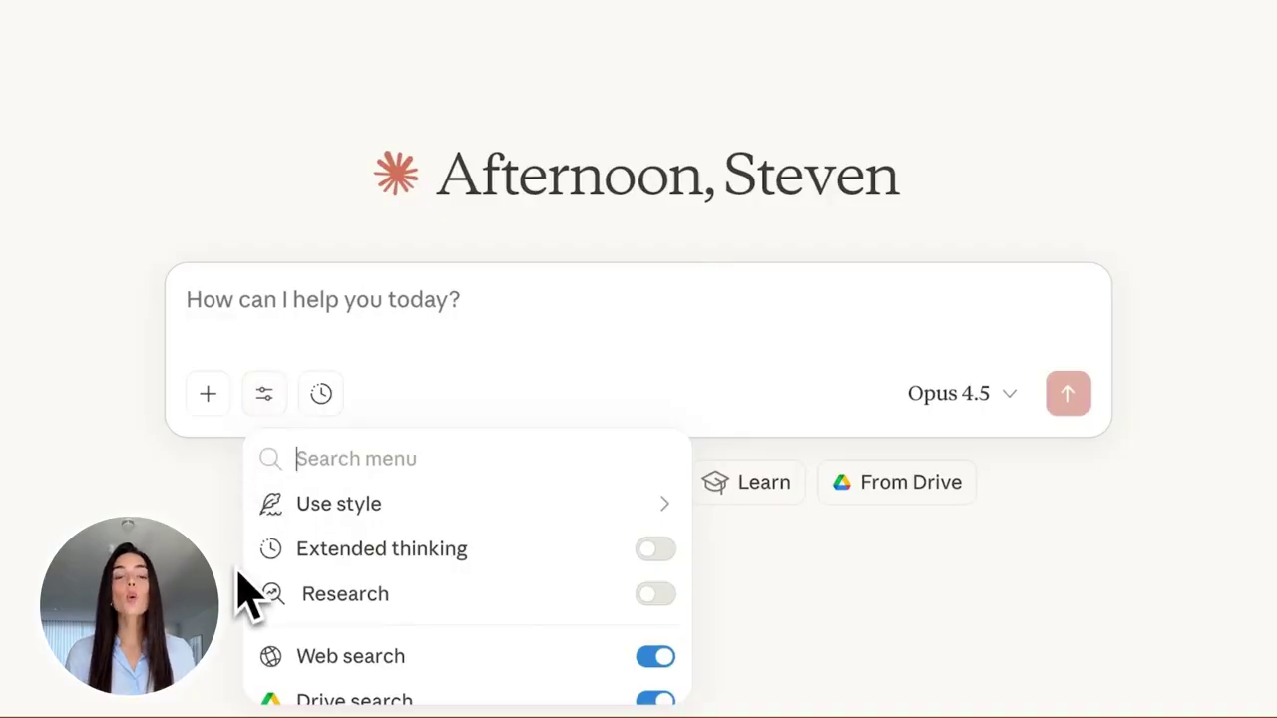
{"action": "scroll", "coordinate": [272, 629], "scroll_direction": "down", "scroll_amount": 5}
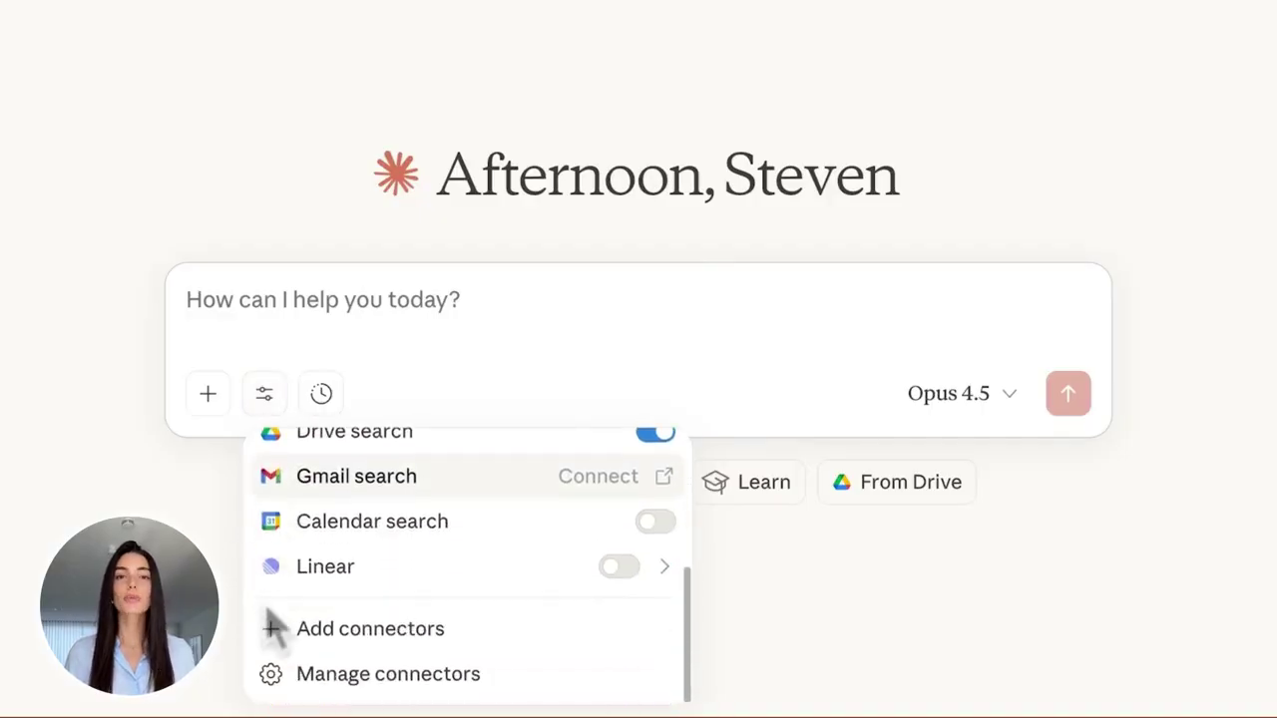
{"action": "left_click", "coordinate": [436, 638]}
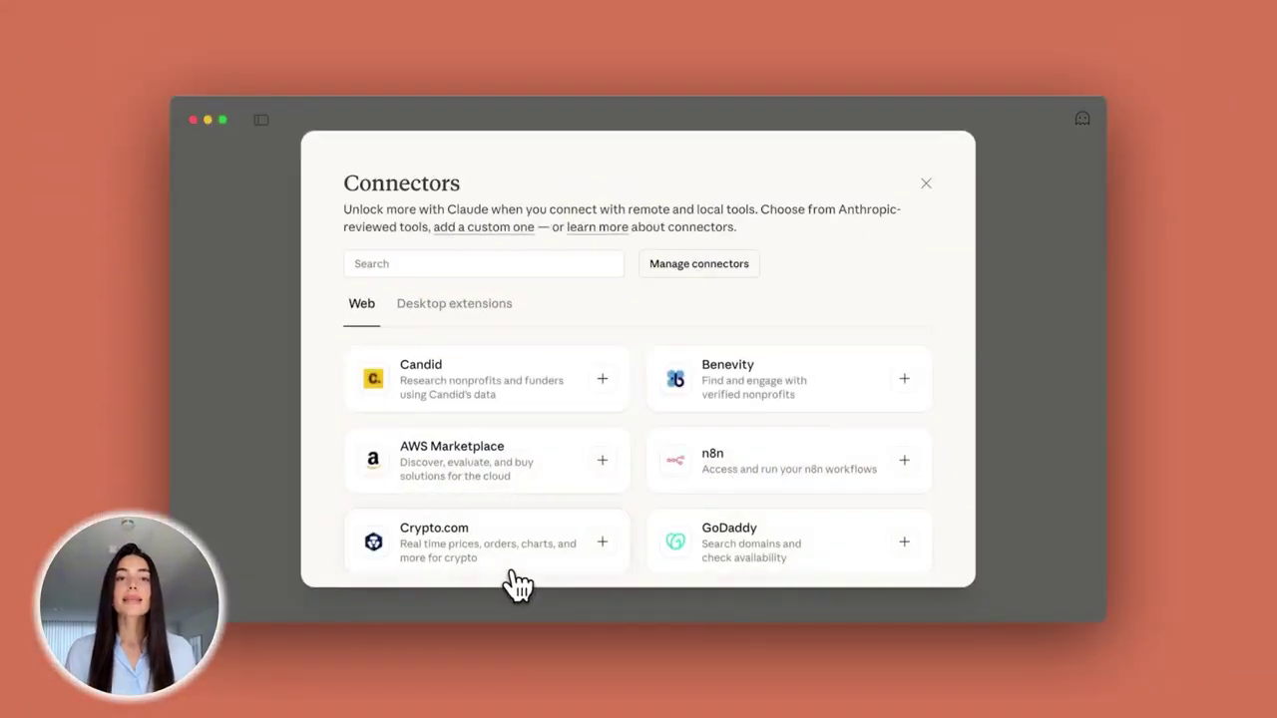
{"action": "scroll", "coordinate": [517, 579], "scroll_direction": "down", "scroll_amount": 6}
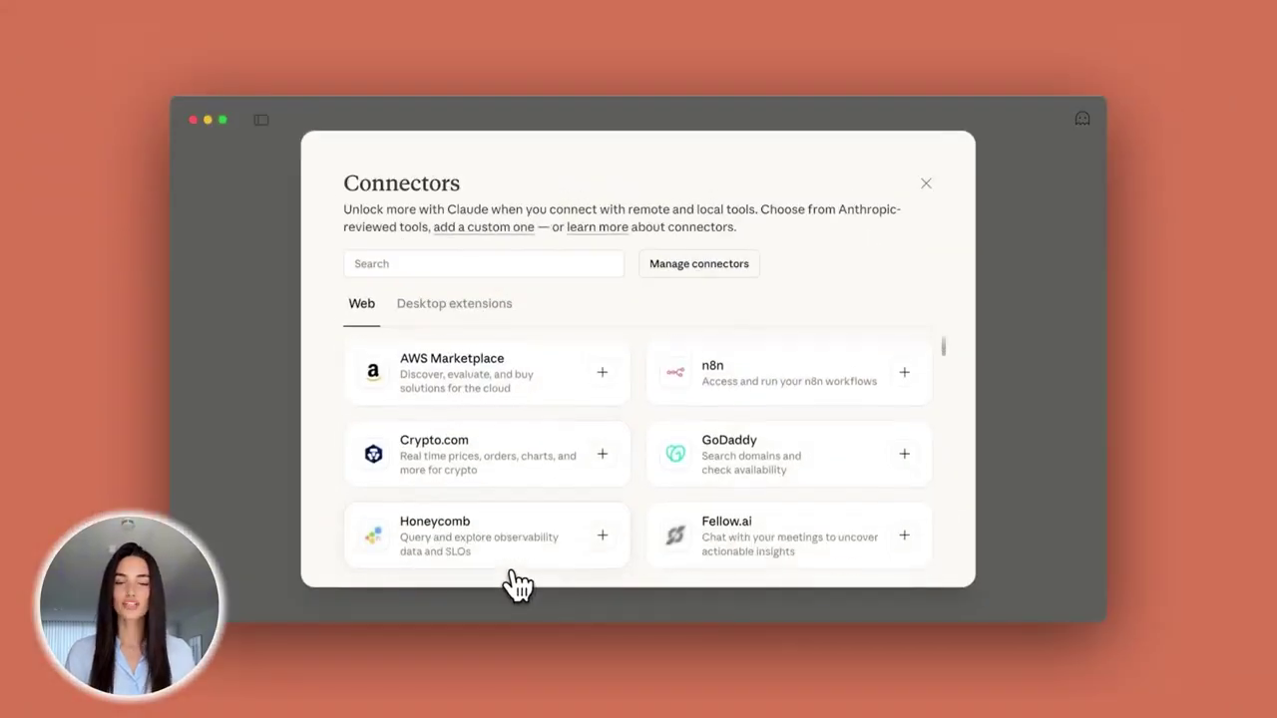
{"action": "scroll", "coordinate": [639, 459], "scroll_direction": "down", "scroll_amount": 5}
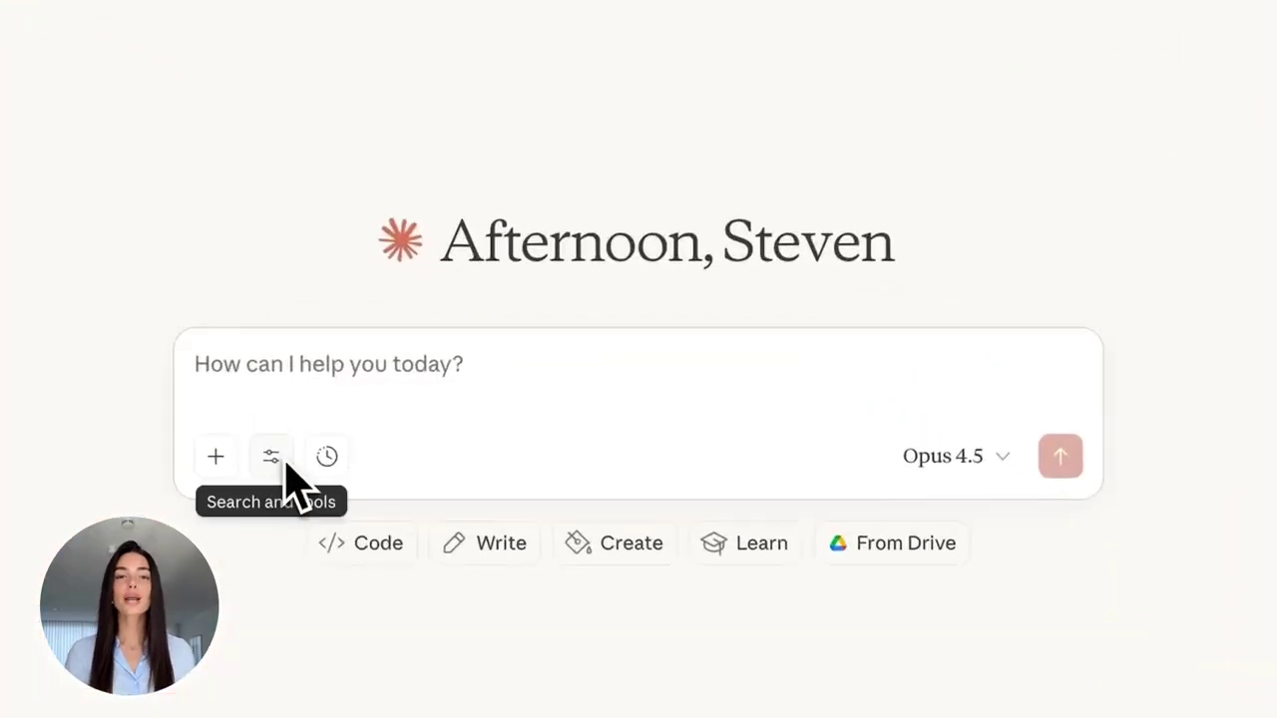
Step: Reopen the directory for adding connectors and check the desktop extensions, returning to the web connectors
{"action": "left_click", "coordinate": [281, 459]}
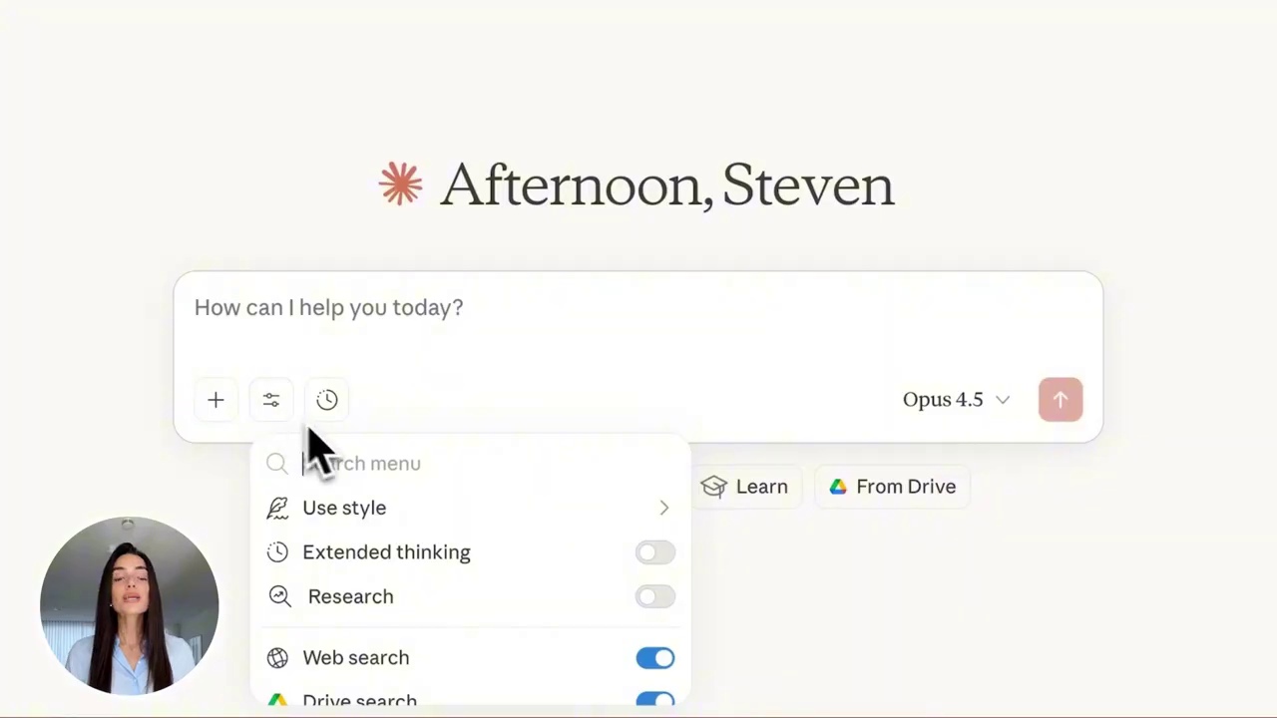
{"action": "scroll", "coordinate": [689, 489], "scroll_direction": "down", "scroll_amount": 5}
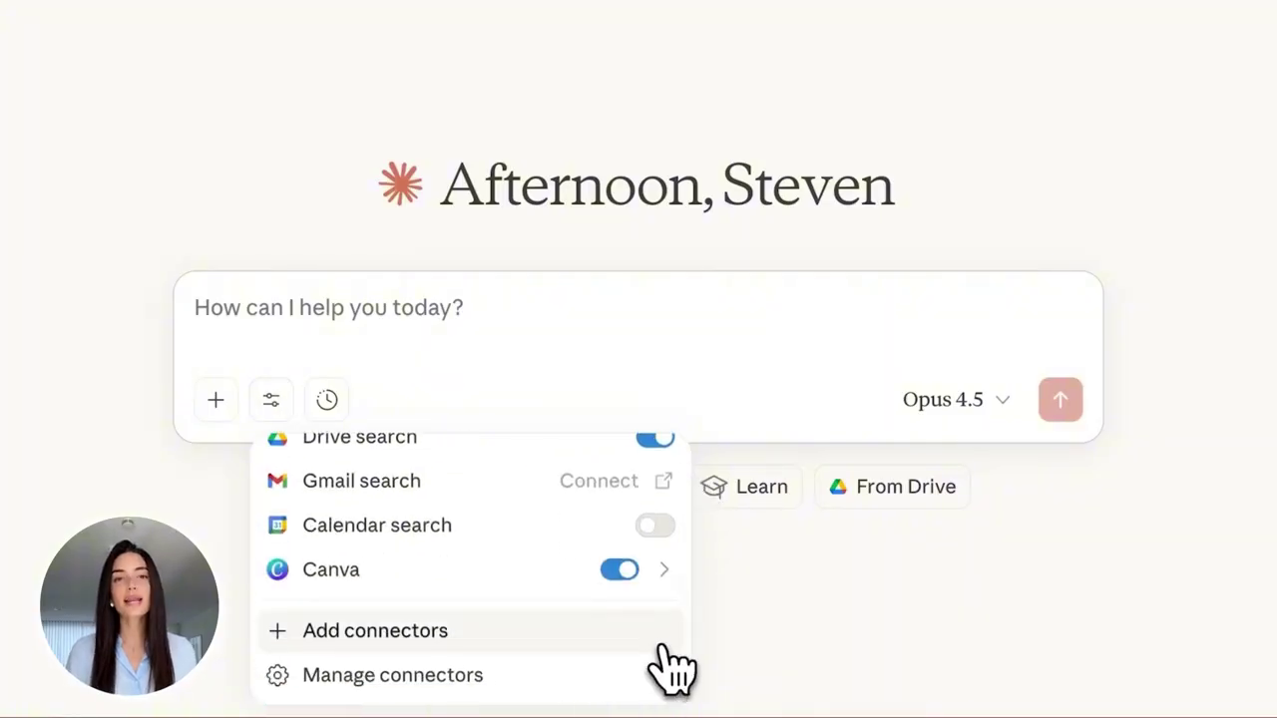
{"action": "left_click", "coordinate": [616, 630]}
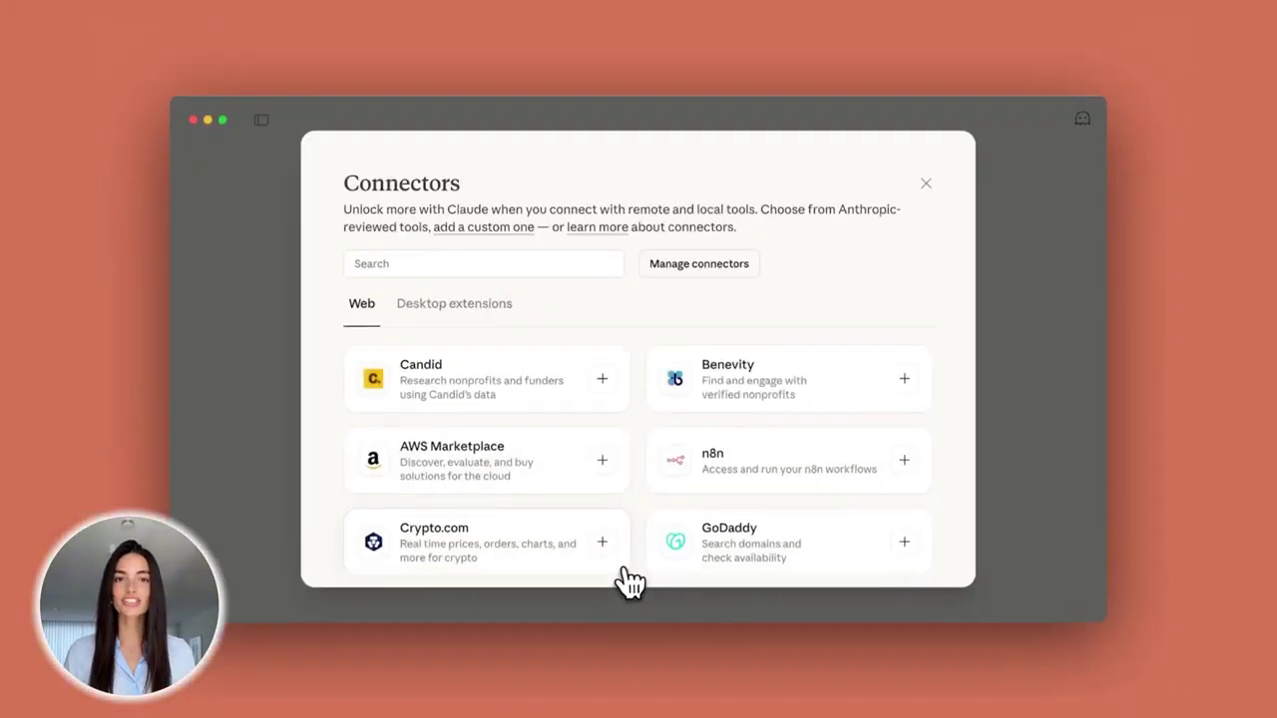
{"action": "left_click", "coordinate": [439, 319]}
{"action": "left_click", "coordinate": [367, 311]}
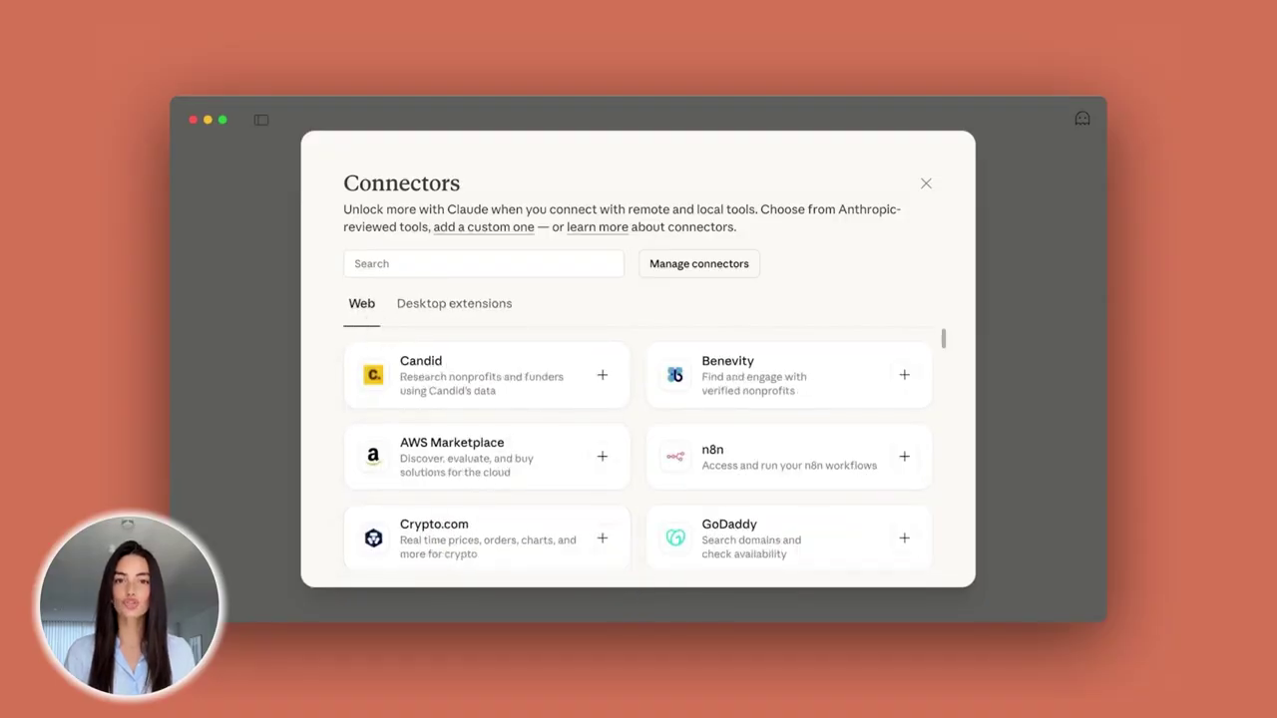
Step: Find Linear among the web connectors, connect it, approve Claude's access request and return to the Claude app
{"action": "scroll", "coordinate": [639, 454], "scroll_direction": "down", "scroll_amount": 5}
{"action": "scroll", "coordinate": [638, 453], "scroll_direction": "down", "scroll_amount": 10}
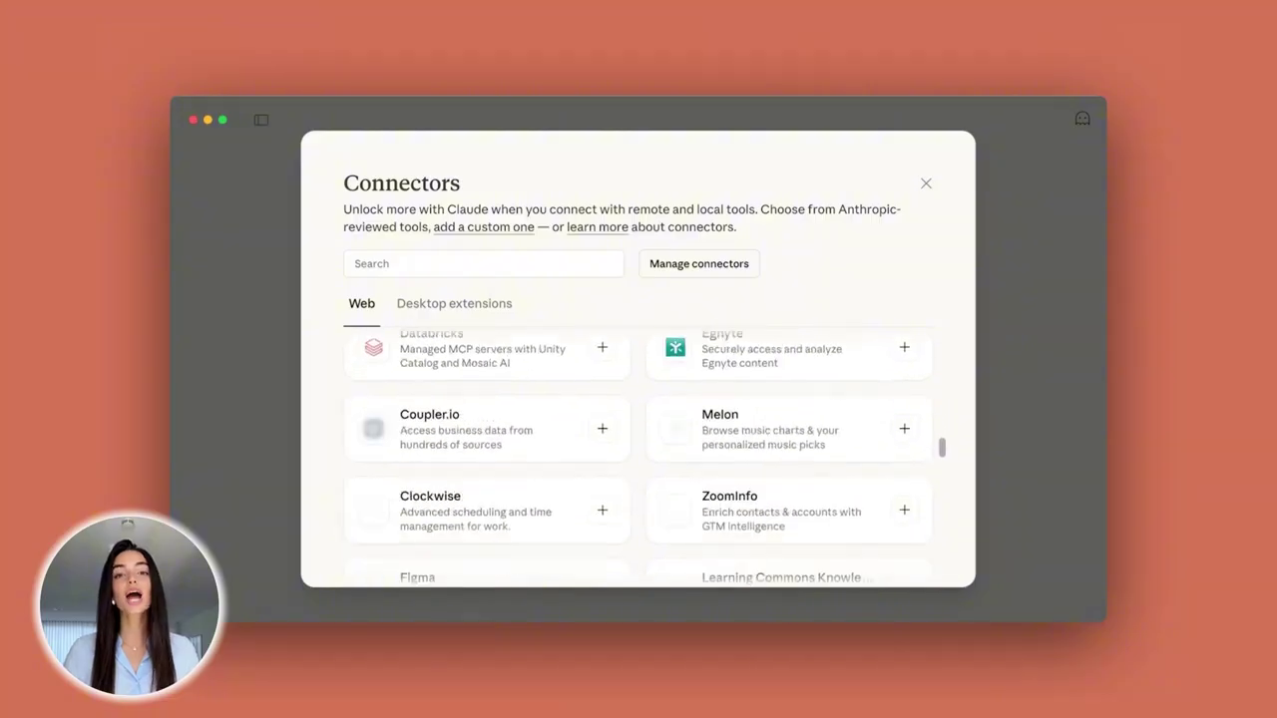
{"action": "scroll", "coordinate": [942, 446], "scroll_direction": "down", "scroll_amount": 8}
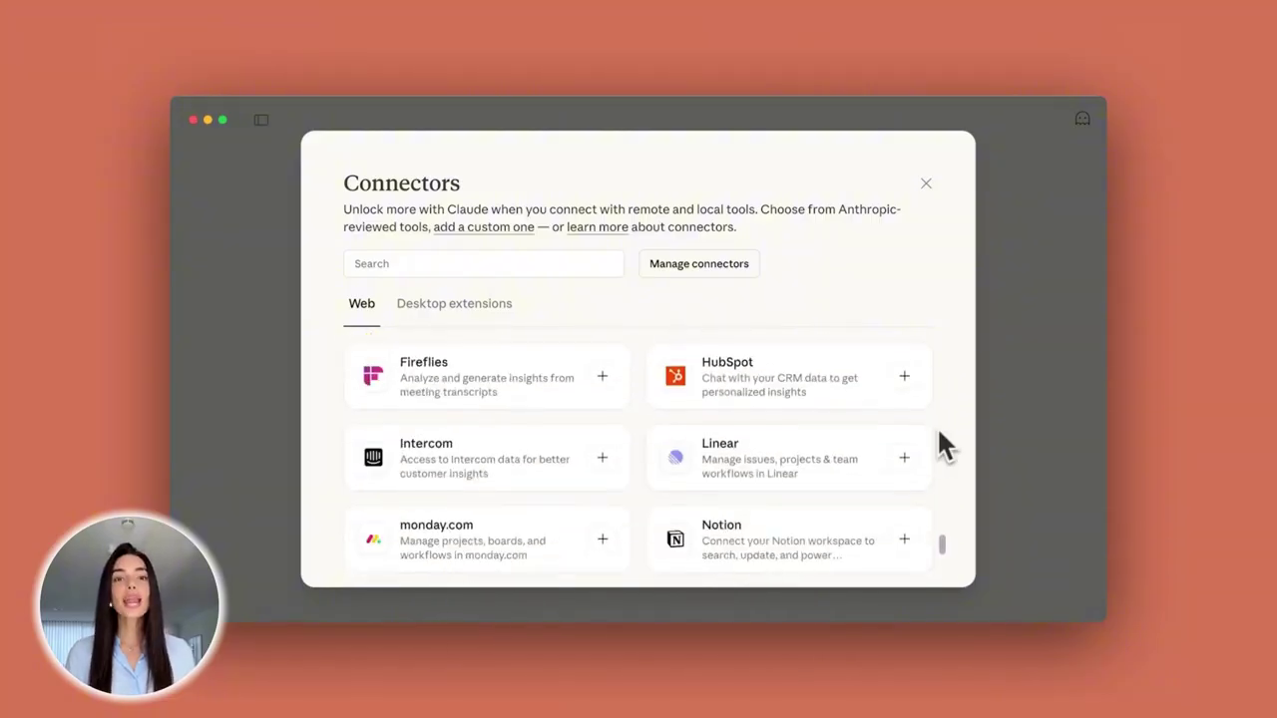
{"action": "left_click", "coordinate": [905, 460]}
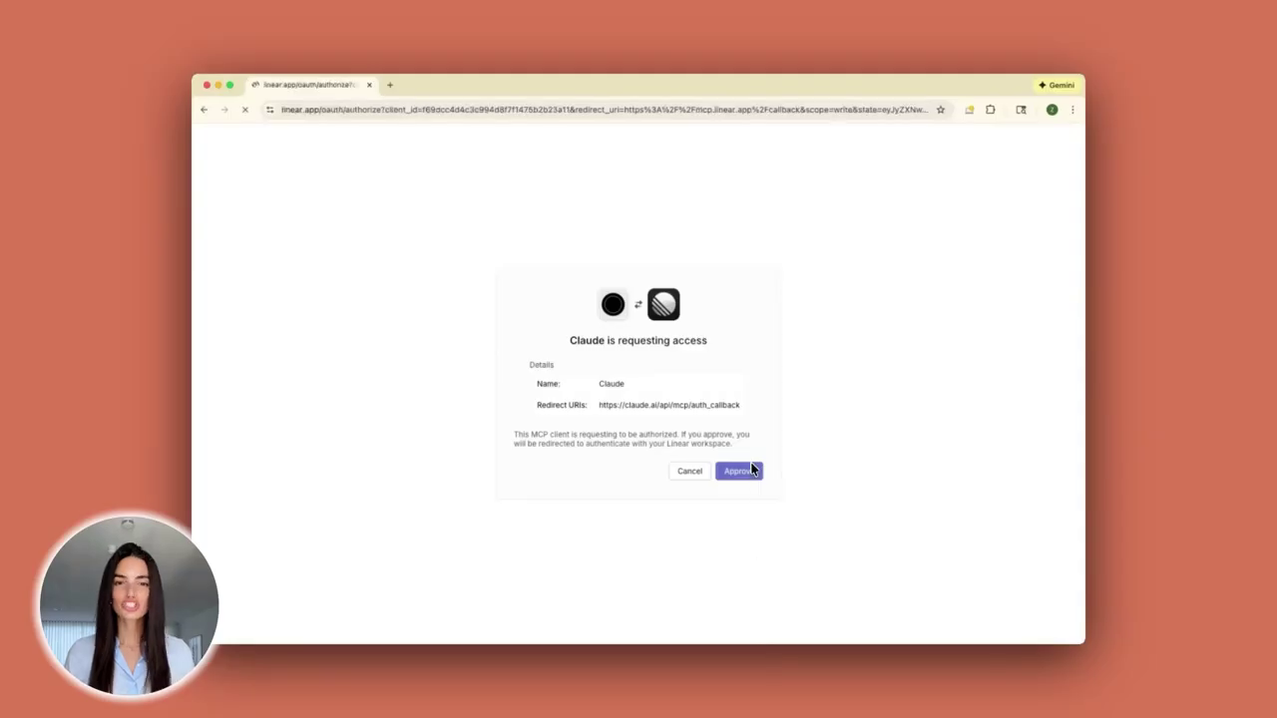
{"action": "left_click", "coordinate": [755, 473]}
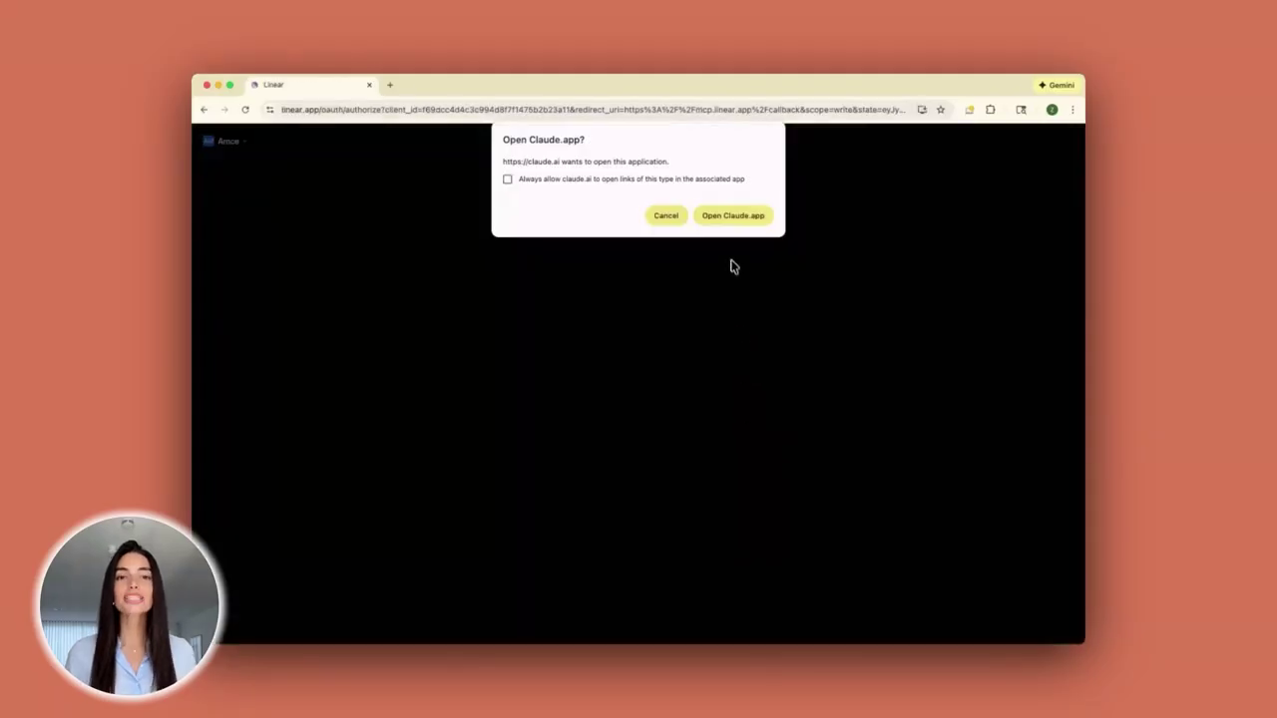
{"action": "left_click", "coordinate": [735, 217]}
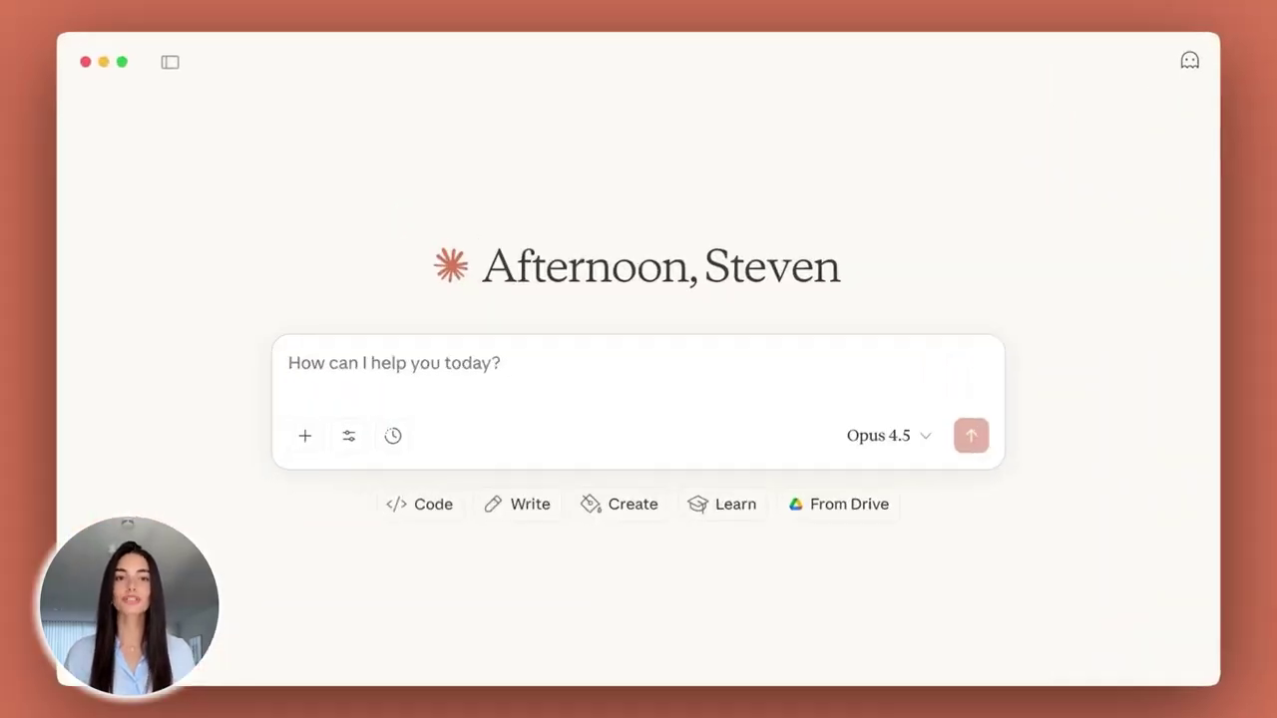
Step: Begin a new chat prompt with "Do you"
{"action": "type", "text": "Do you"}
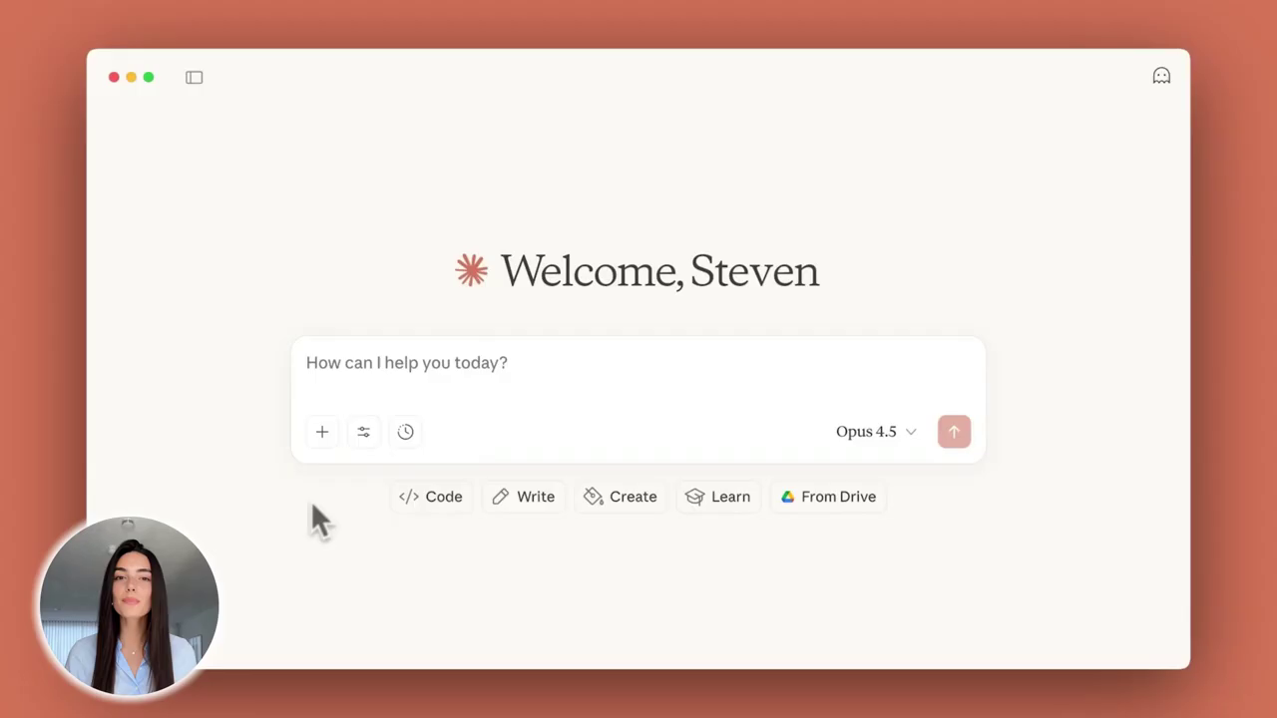
Step: Open the Canva connector's individual tools and review which ones are enabled
{"action": "left_click", "coordinate": [362, 430]}
{"action": "scroll", "coordinate": [546, 623], "scroll_direction": "down", "scroll_amount": 5}
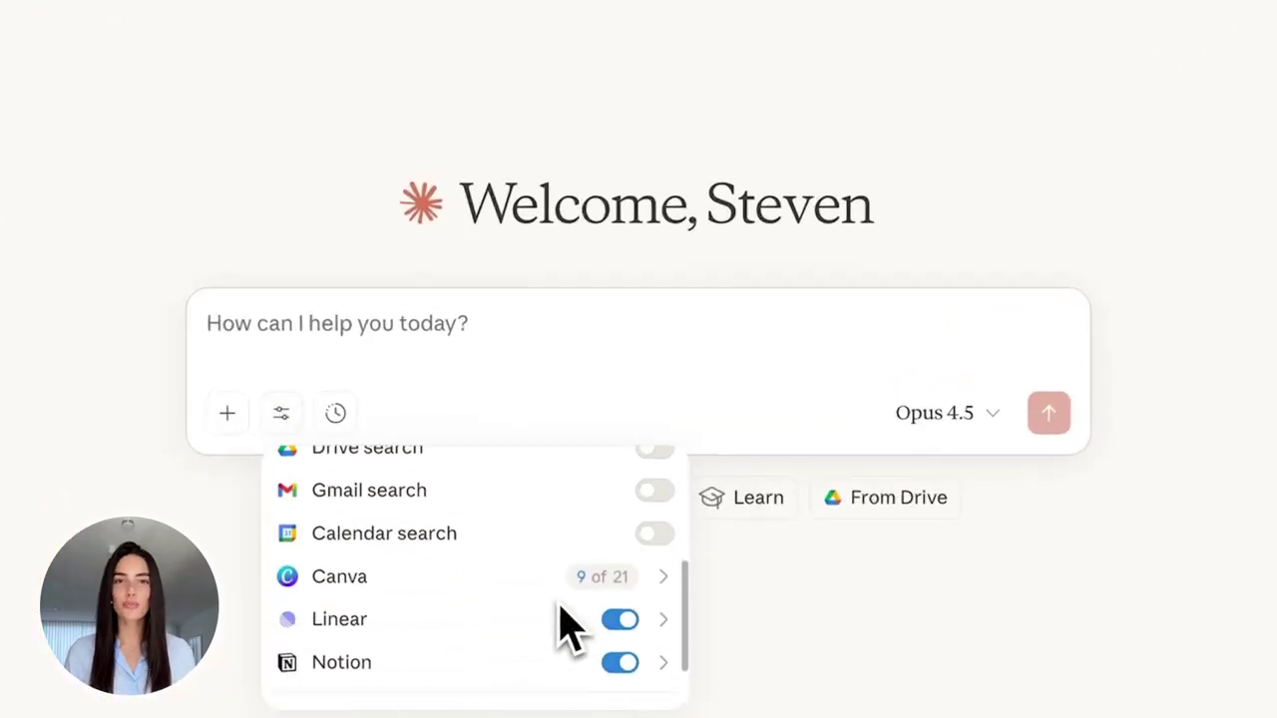
{"action": "left_click", "coordinate": [567, 588]}
{"action": "scroll", "coordinate": [475, 582], "scroll_direction": "down", "scroll_amount": 10}
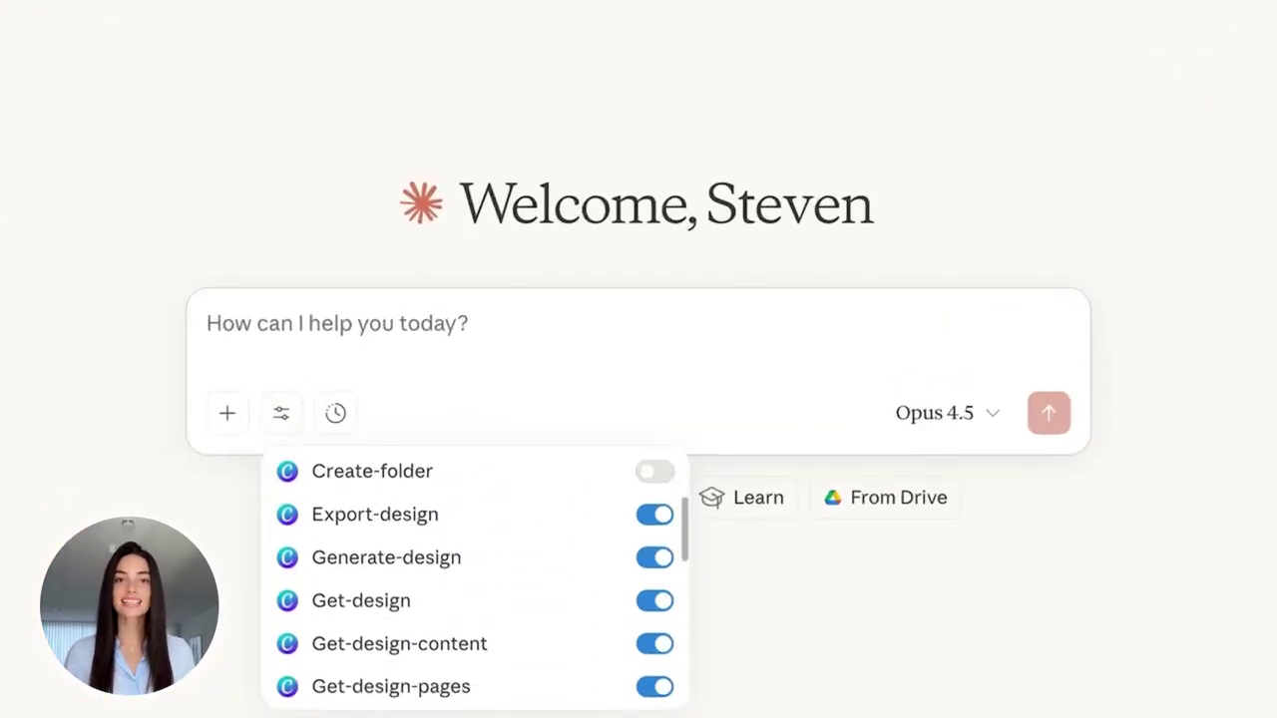
Step: Open the connector management settings to review the connected services and return to a new chat
{"action": "left_click", "coordinate": [288, 429]}
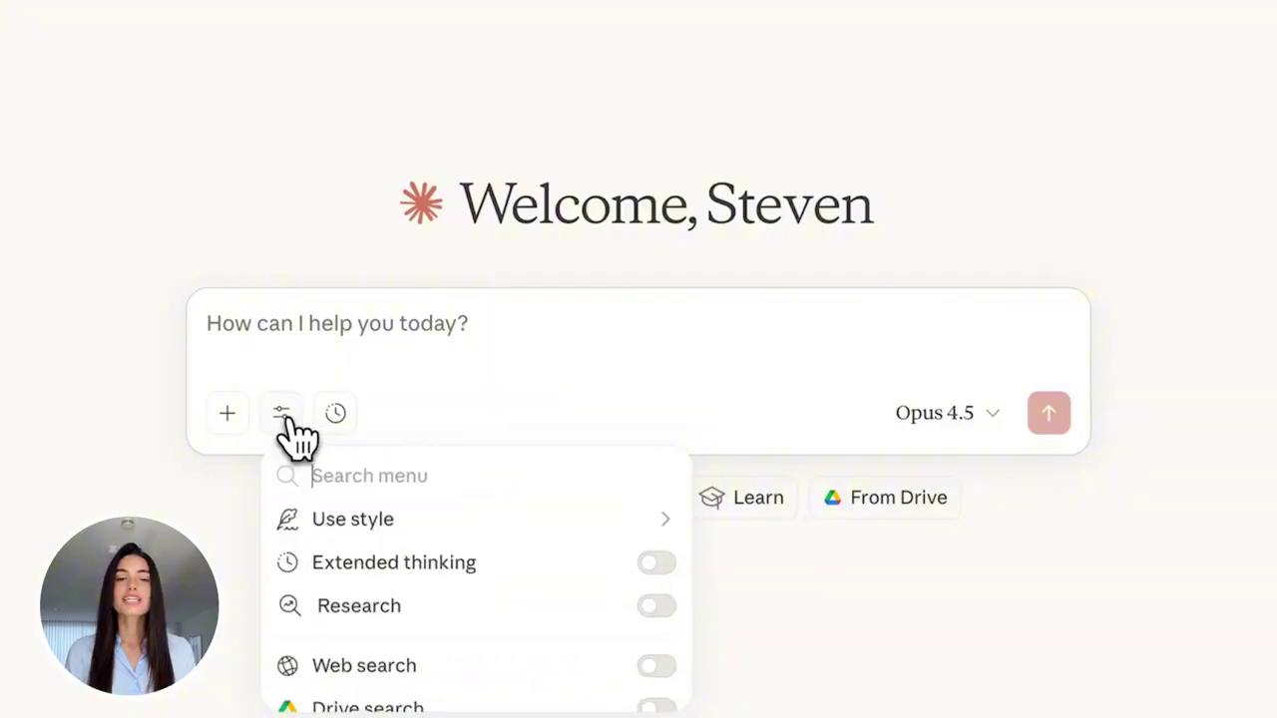
{"action": "scroll", "coordinate": [343, 548], "scroll_direction": "down", "scroll_amount": 10}
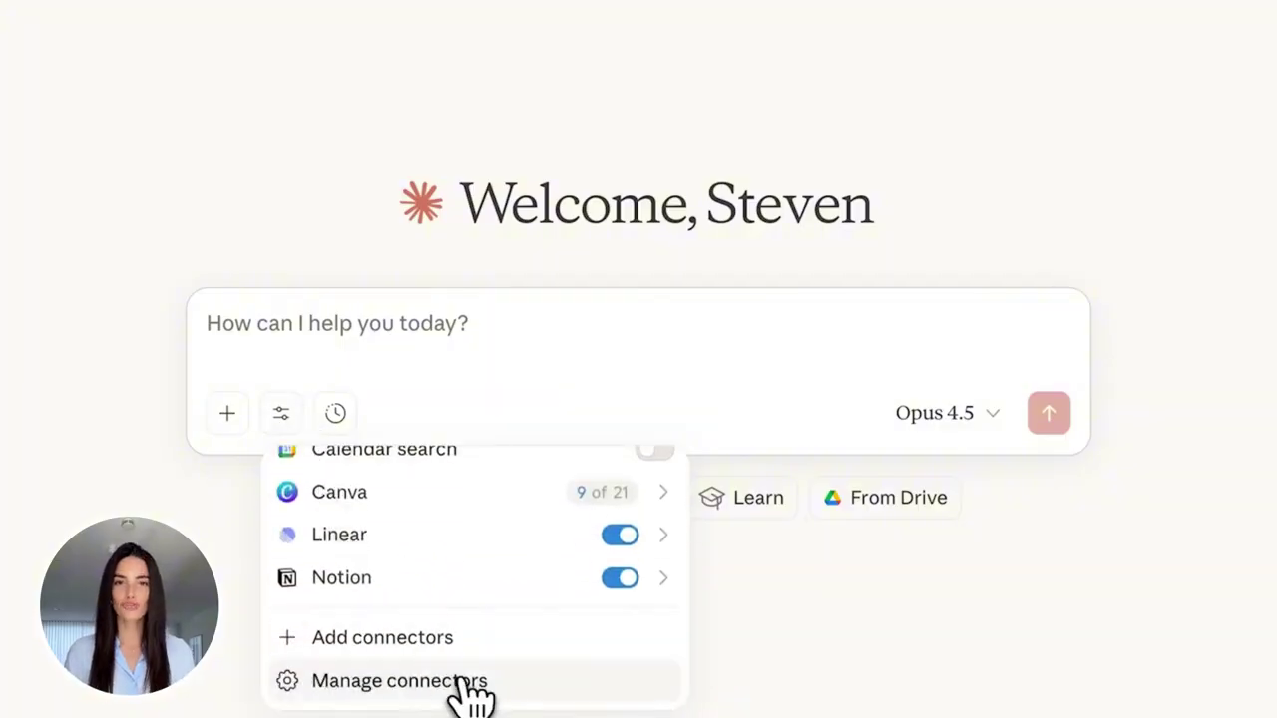
{"action": "left_click", "coordinate": [468, 681]}
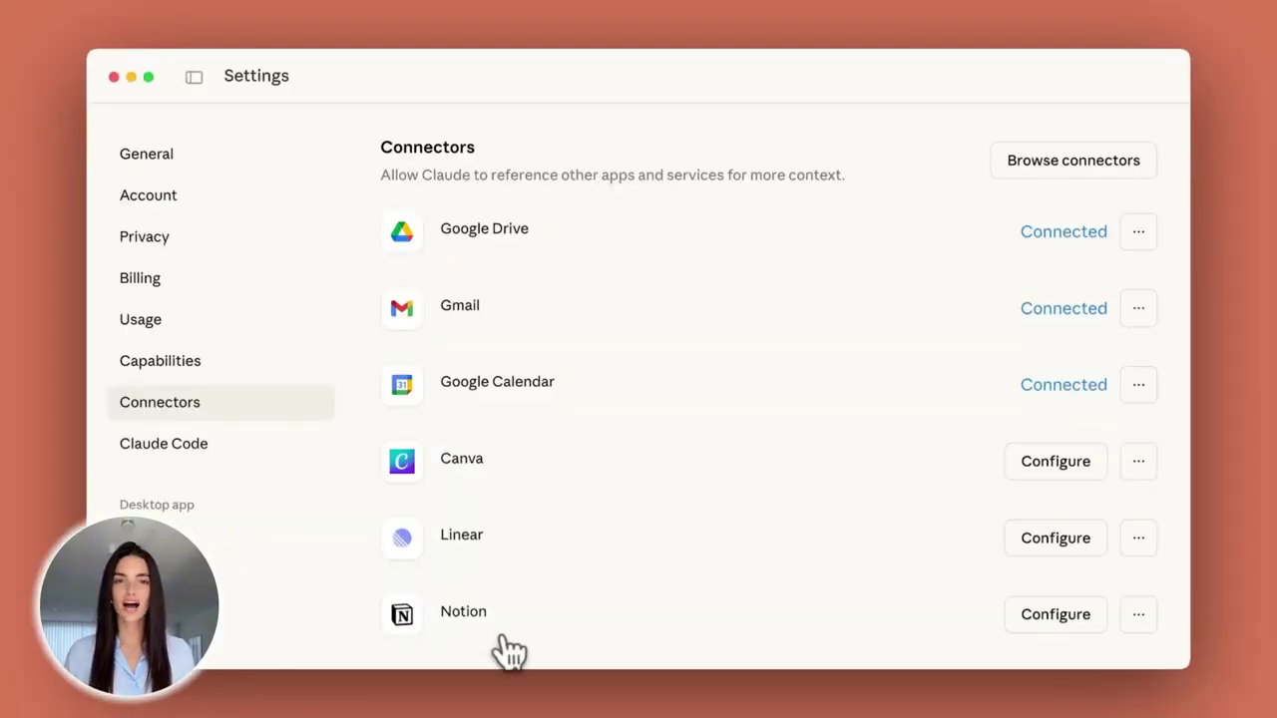
{"action": "left_click", "coordinate": [193, 77]}
{"action": "left_click", "coordinate": [199, 129]}
{"action": "left_click", "coordinate": [193, 77]}
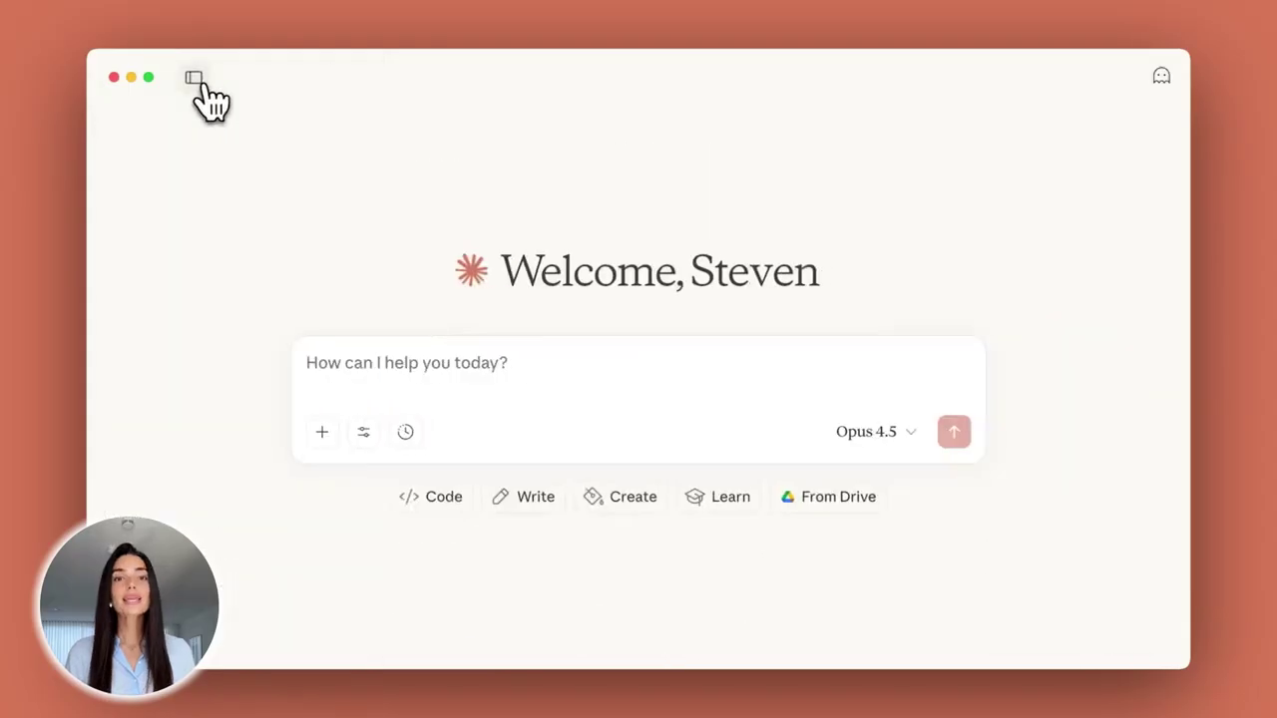
Step: Send the chat prompt "Let's analyze my calendar together"
{"action": "left_click", "coordinate": [363, 431]}
{"action": "left_click", "coordinate": [649, 624]}
{"action": "key", "text": "Escape"}
{"action": "type", "text": "Let's analyz"}
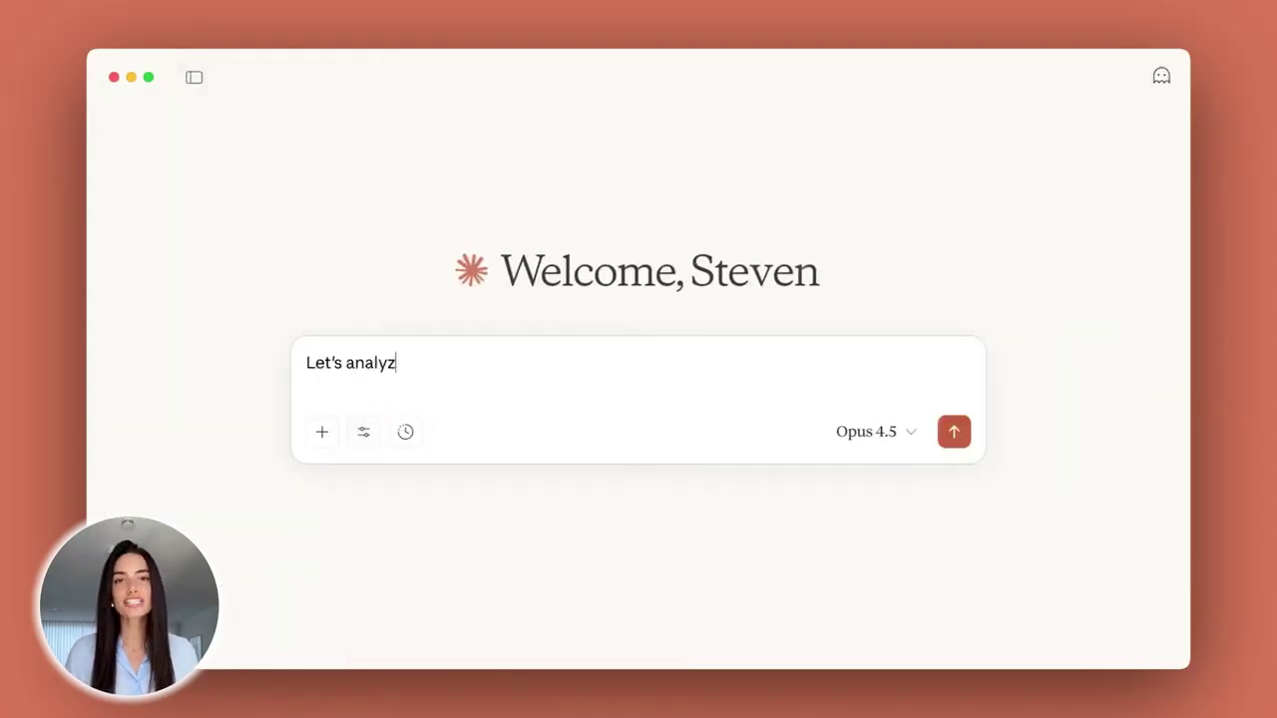
{"action": "type", "text": "e my calendar together"}
{"action": "key", "text": "Return"}
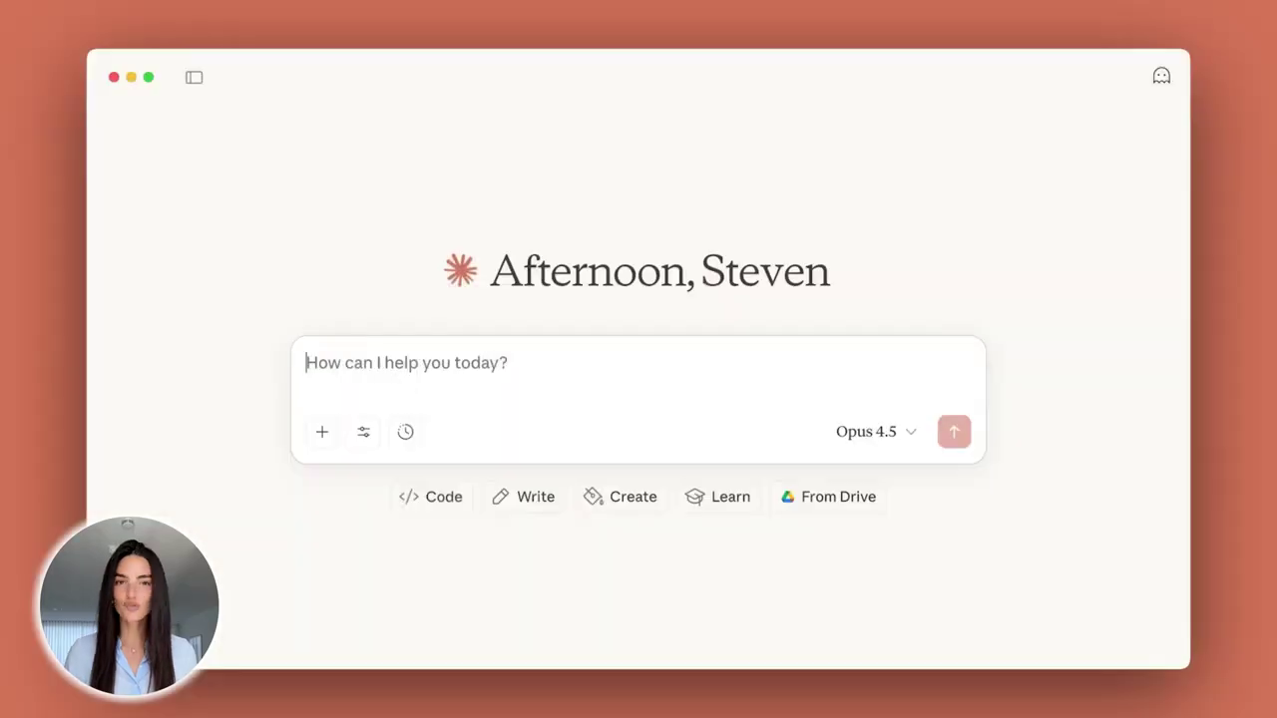
Step: Write a prompt asking to pull the completed tickets from this week's production sprint and create product release notes
{"action": "type", "text": "Pu"}
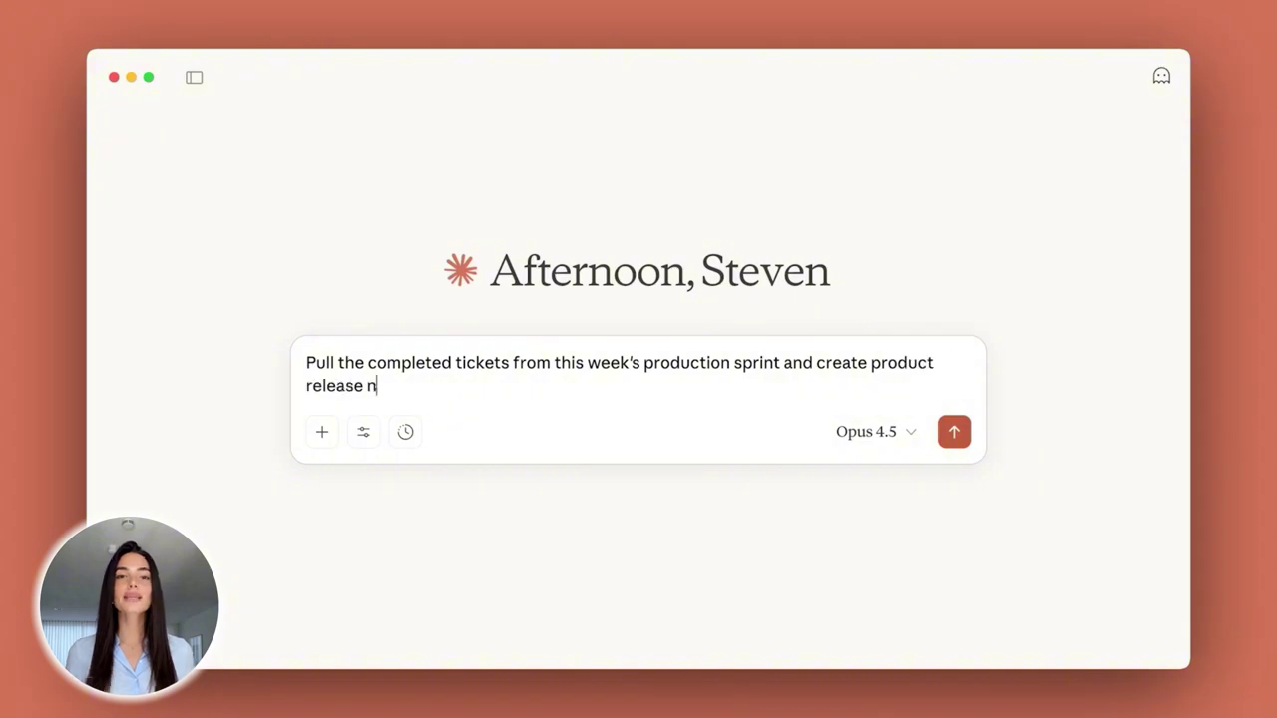
{"action": "type", "text": "ate"}
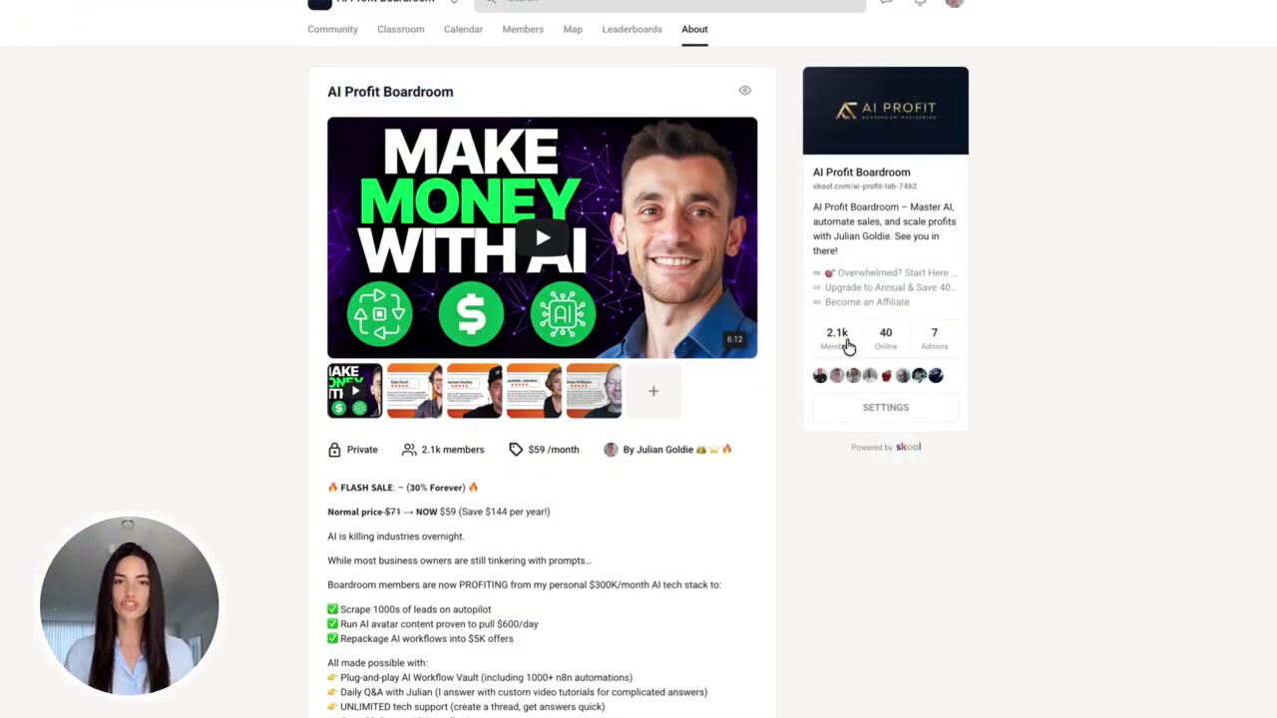
Step: Switch to the AI Profit Boardroom community on Skool and review its about page and community feed
{"action": "scroll", "coordinate": [565, 627], "scroll_direction": "down", "scroll_amount": 2}
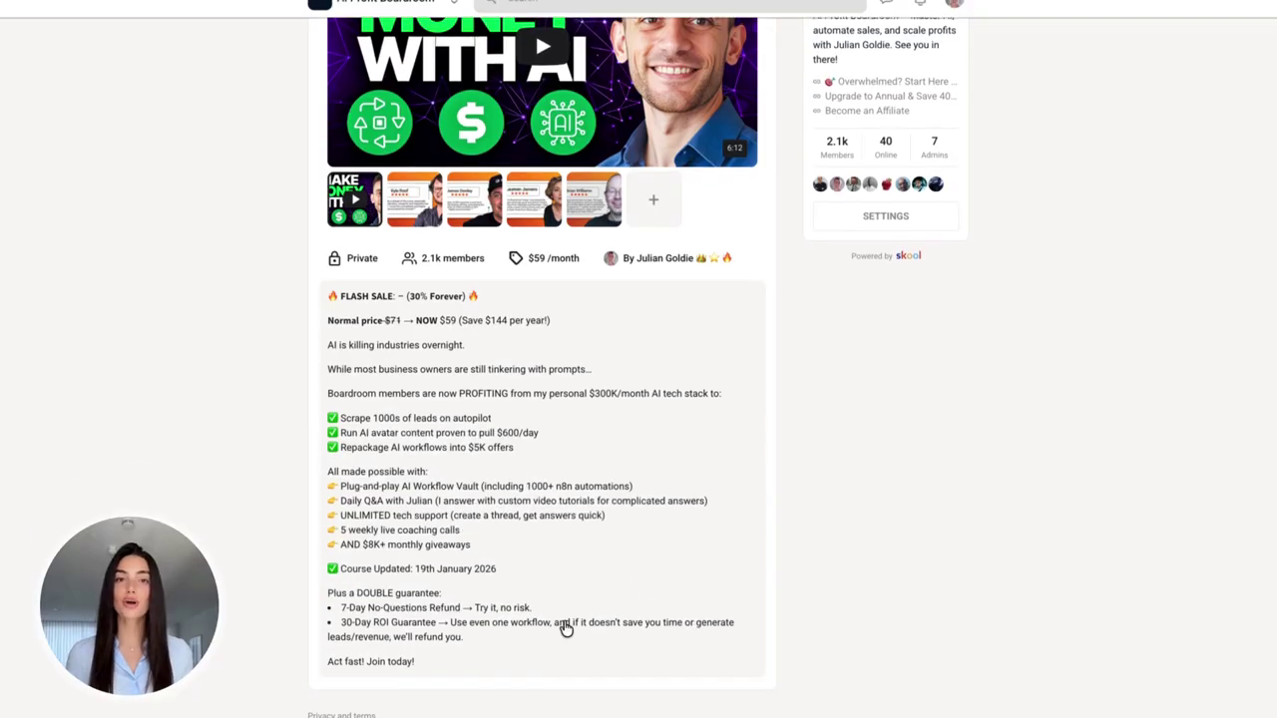
{"action": "scroll", "coordinate": [489, 452], "scroll_direction": "up", "scroll_amount": 2}
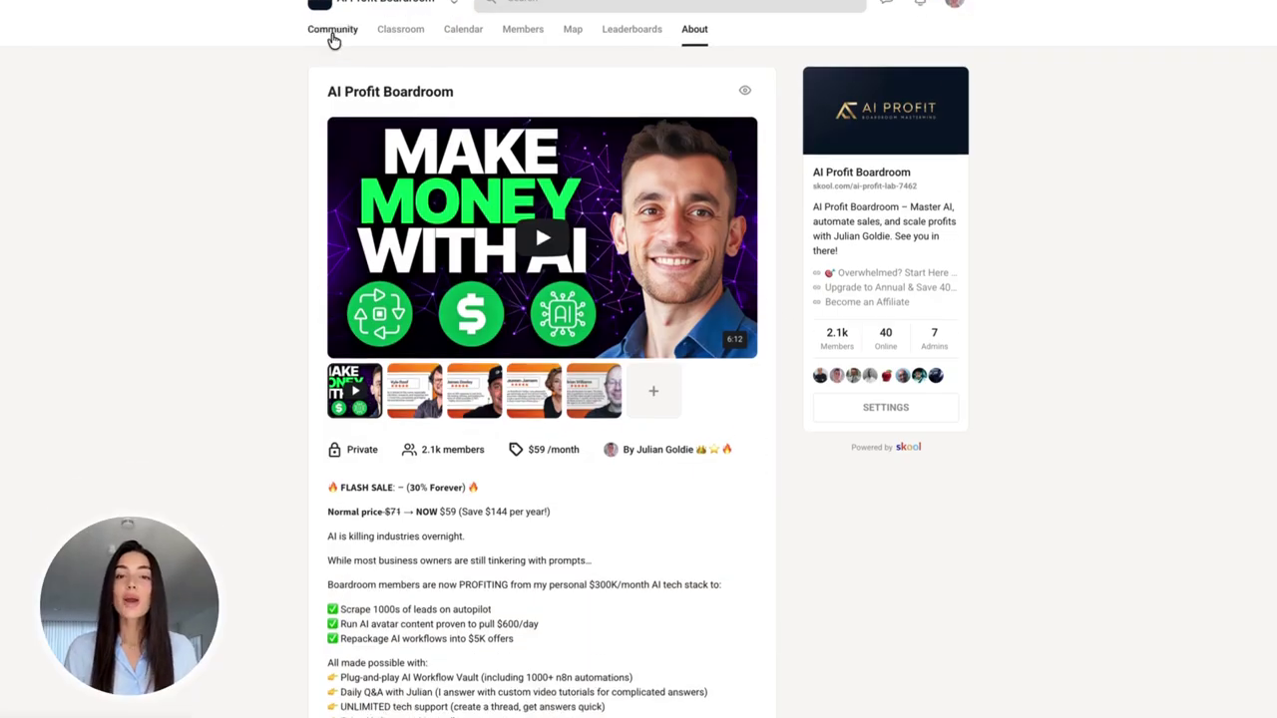
{"action": "left_click", "coordinate": [333, 33]}
{"action": "scroll", "coordinate": [544, 256], "scroll_direction": "down", "scroll_amount": 15}
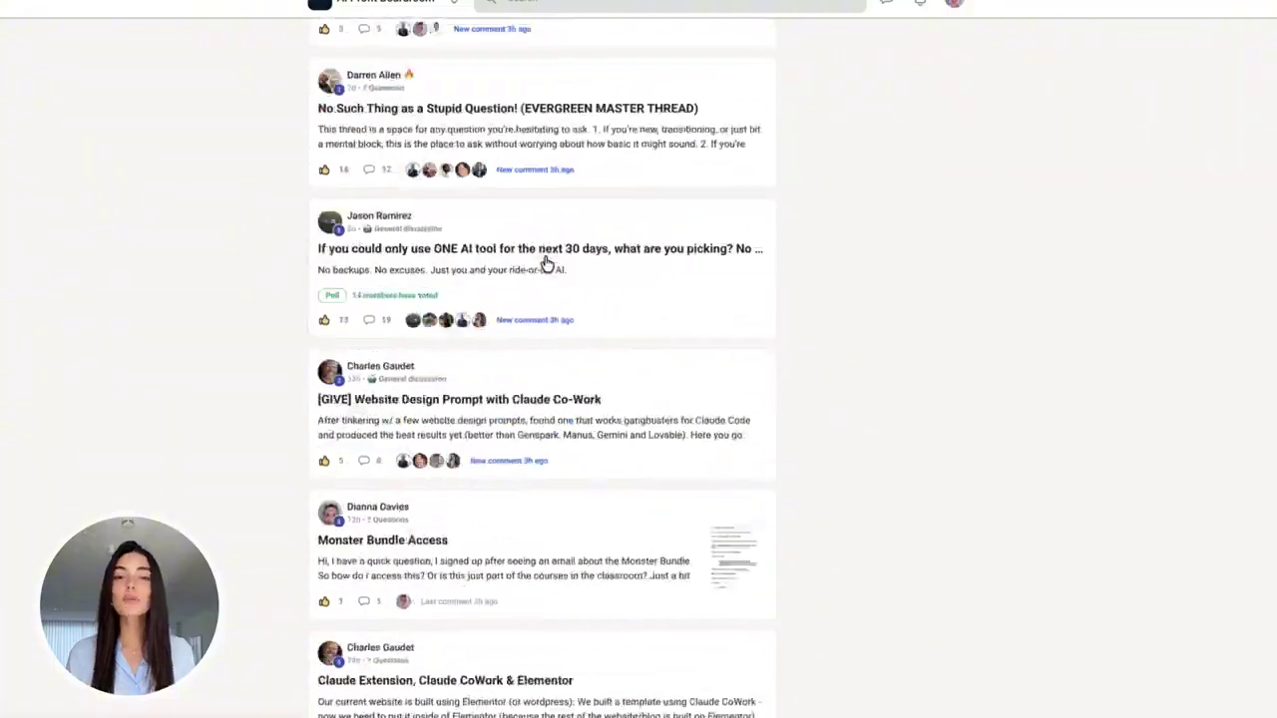
{"action": "scroll", "coordinate": [545, 256], "scroll_direction": "up", "scroll_amount": 15}
Step: Read the Action Takers daily check-in thread and the Week 19 Weekly Make Money Challenge post, closing each one
{"action": "left_click", "coordinate": [627, 285]}
{"action": "scroll", "coordinate": [626, 380], "scroll_direction": "down", "scroll_amount": 15}
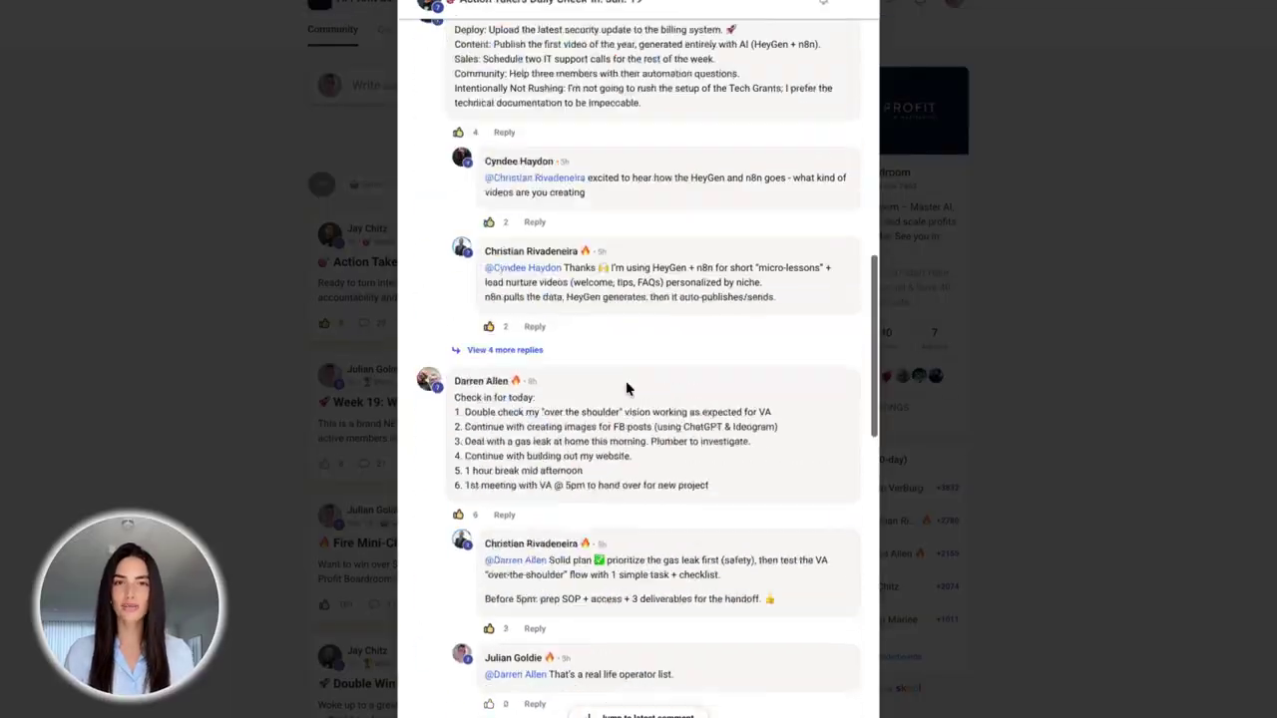
{"action": "left_click", "coordinate": [387, 429]}
{"action": "left_click", "coordinate": [558, 467]}
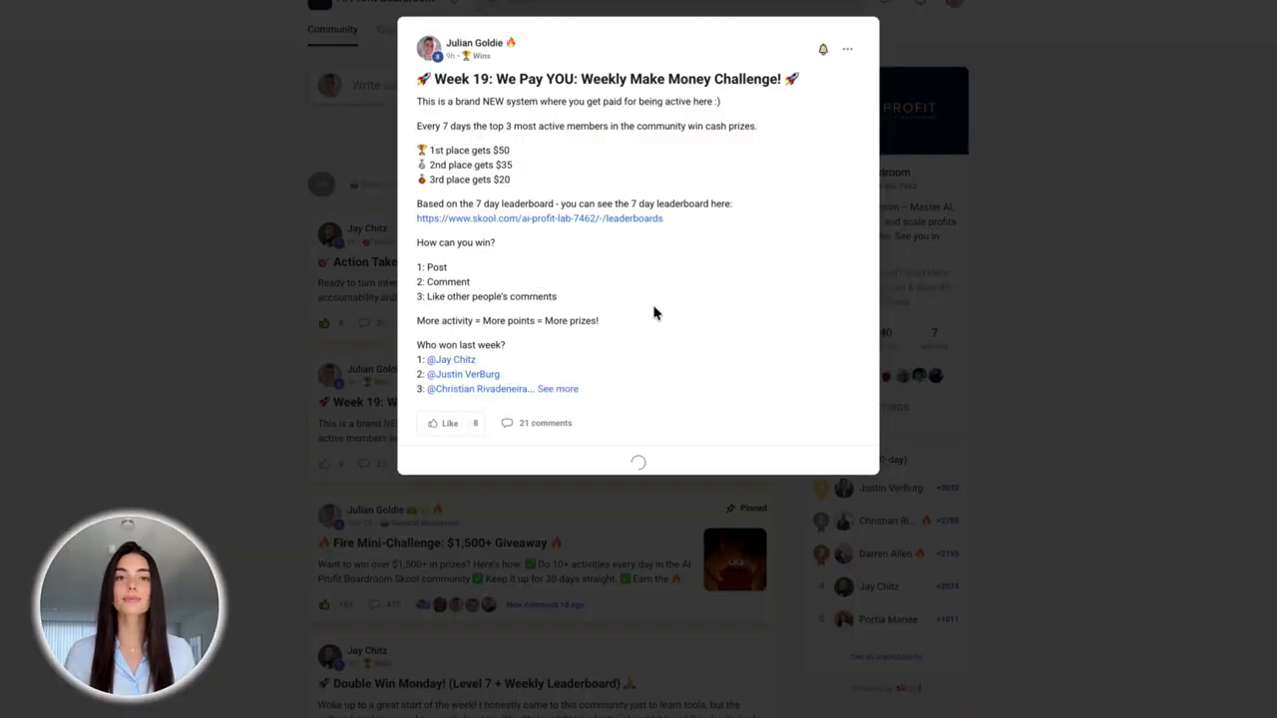
{"action": "scroll", "coordinate": [653, 309], "scroll_direction": "down", "scroll_amount": 10}
{"action": "key", "text": "Escape"}
Step: Open the N8N Templates & Workflows course in the classroom and look through its scraping based templates
{"action": "left_click", "coordinate": [414, 45]}
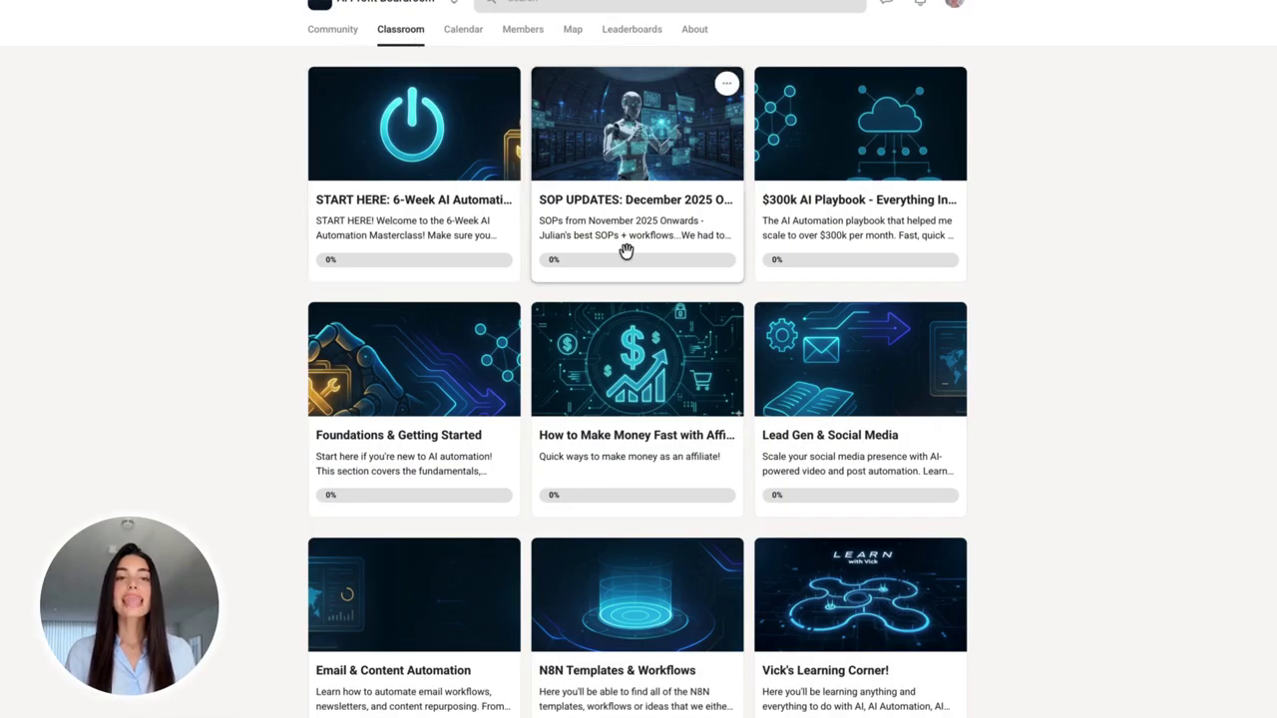
{"action": "scroll", "coordinate": [450, 572], "scroll_direction": "down", "scroll_amount": 4}
{"action": "left_click", "coordinate": [664, 329]}
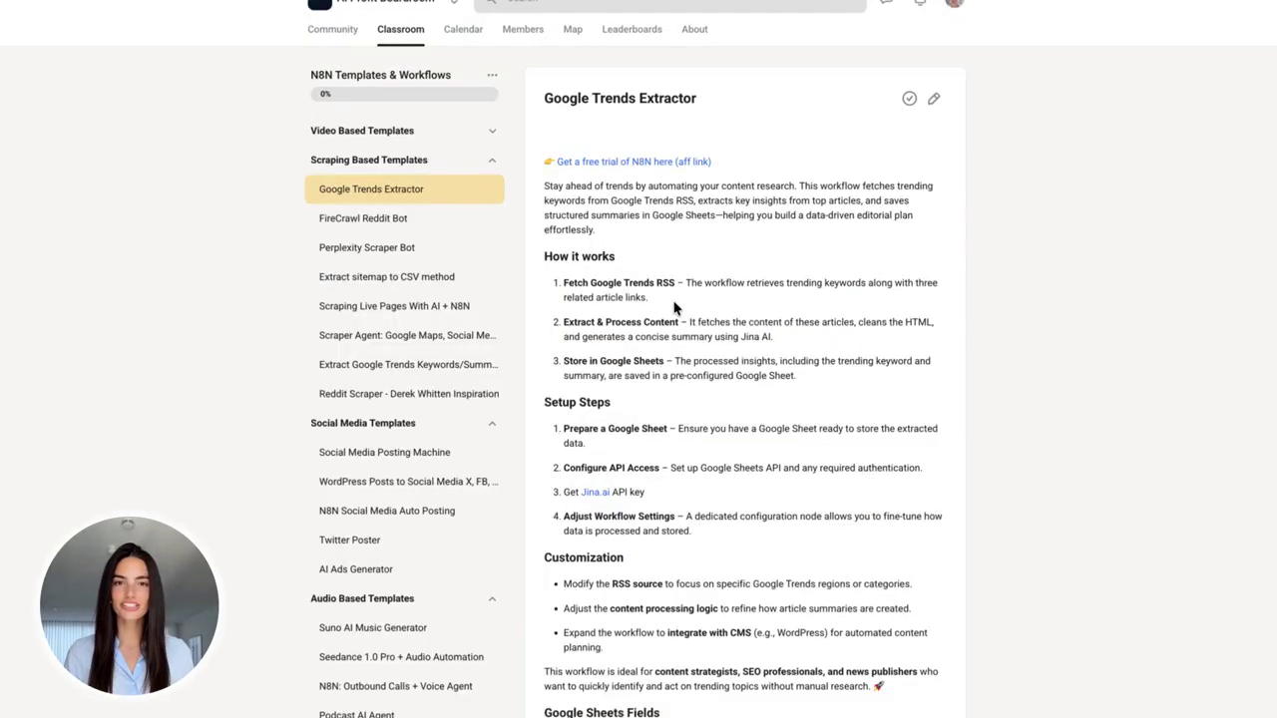
{"action": "left_click", "coordinate": [445, 225]}
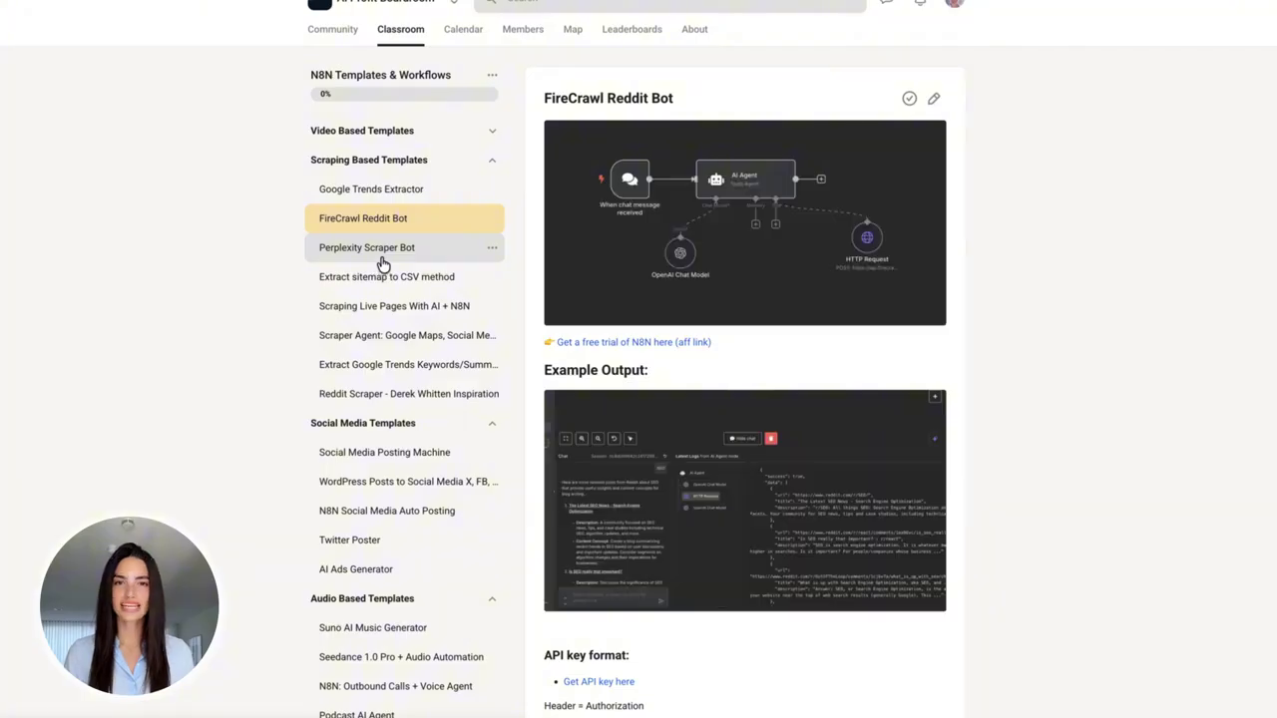
{"action": "left_click", "coordinate": [380, 254]}
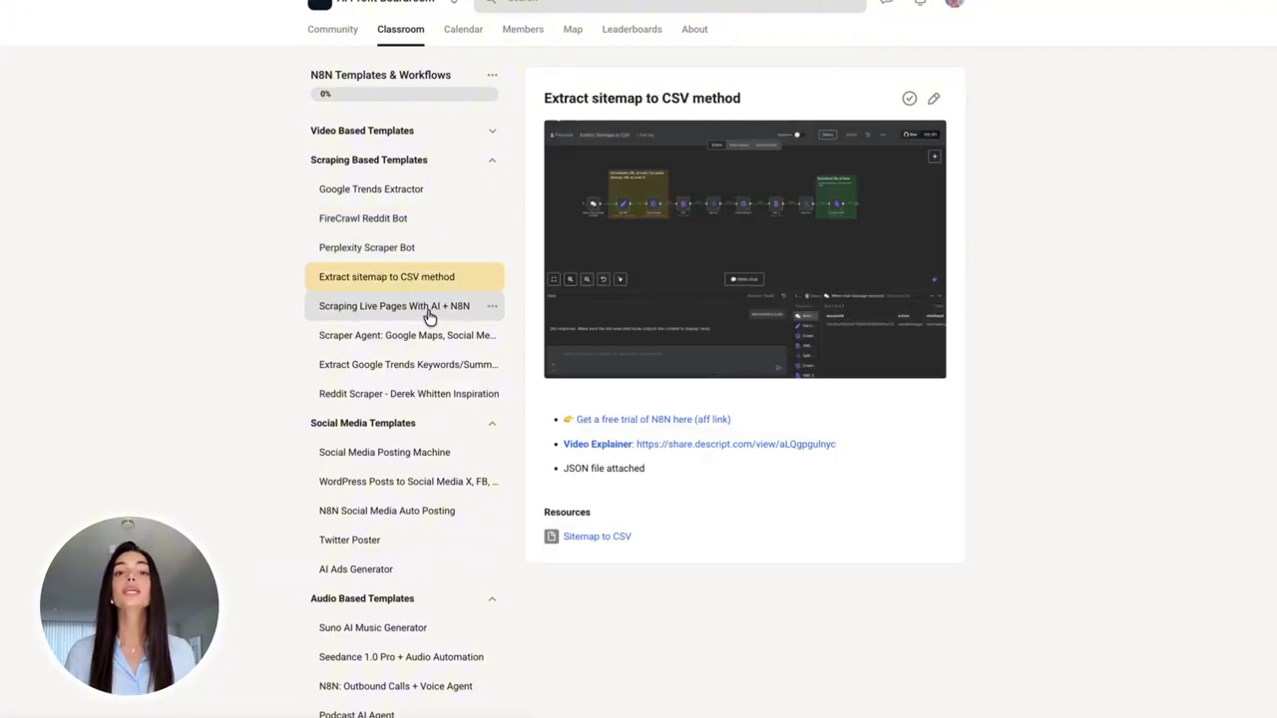
{"action": "left_click", "coordinate": [428, 312]}
{"action": "left_click", "coordinate": [384, 342]}
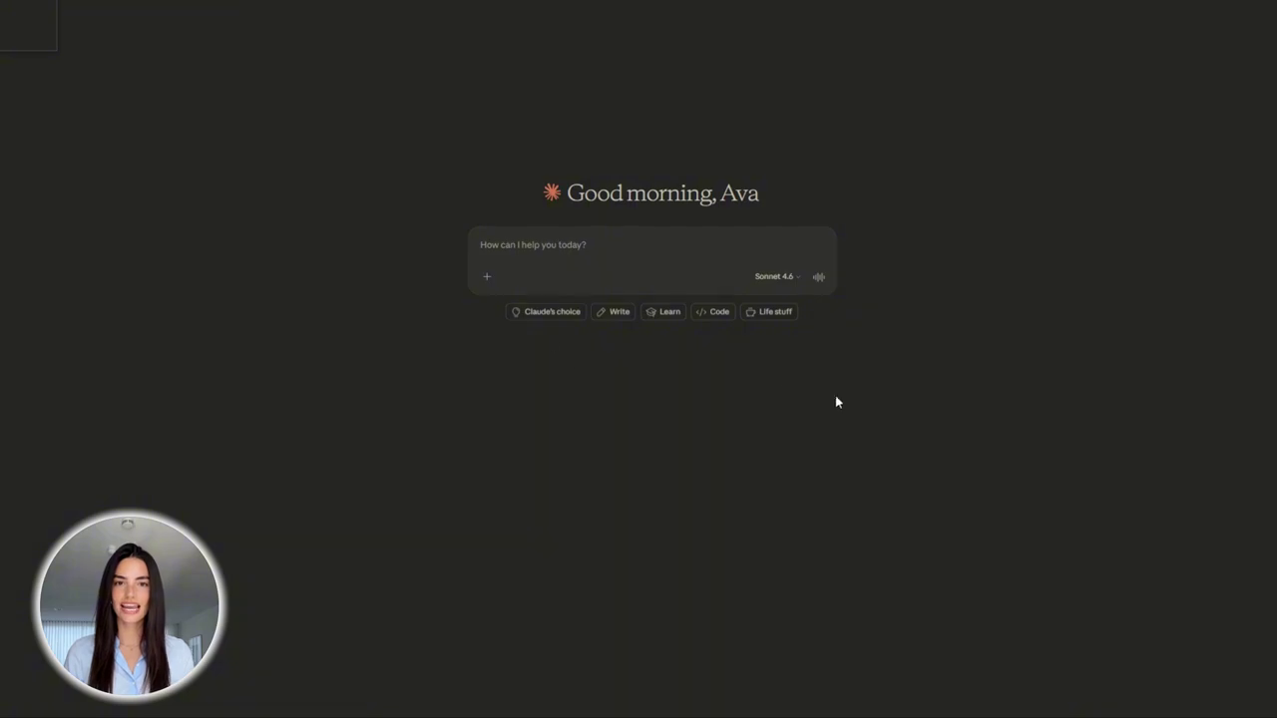
Step: Switch to Claude, open the directory for adding connectors from the chat and review the featured ones
{"action": "left_click", "coordinate": [487, 278]}
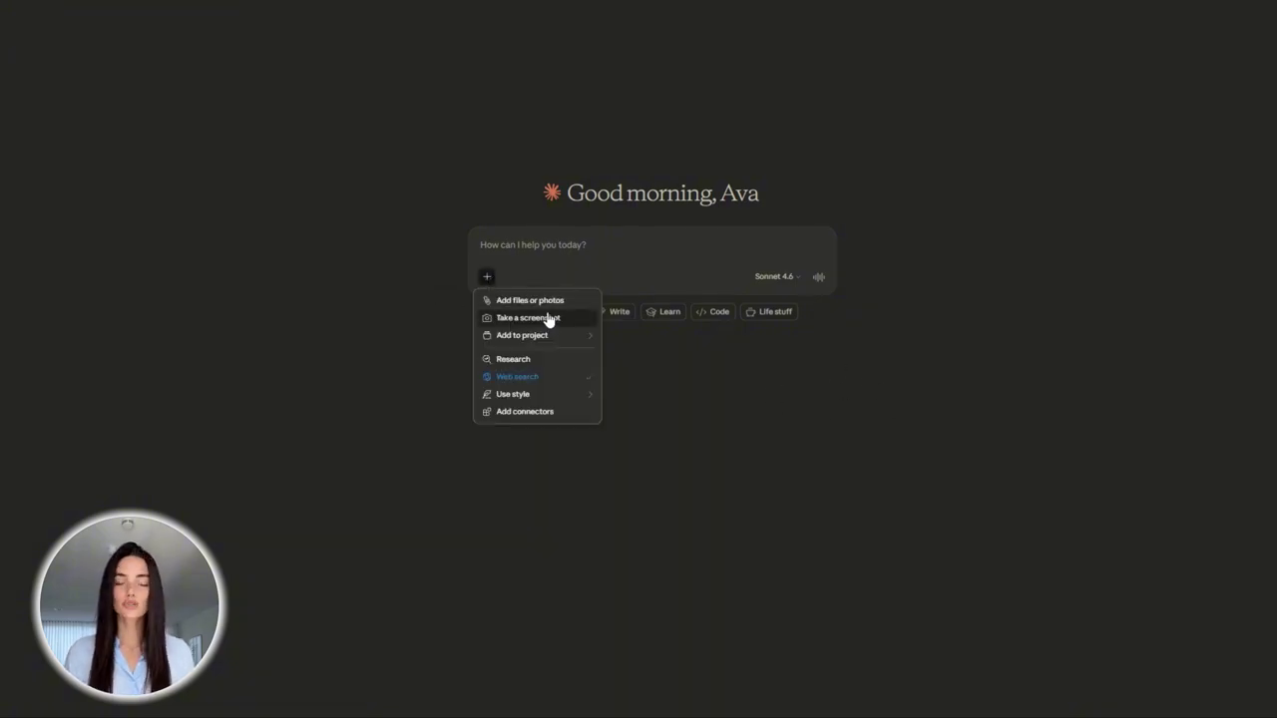
{"action": "left_click", "coordinate": [534, 415]}
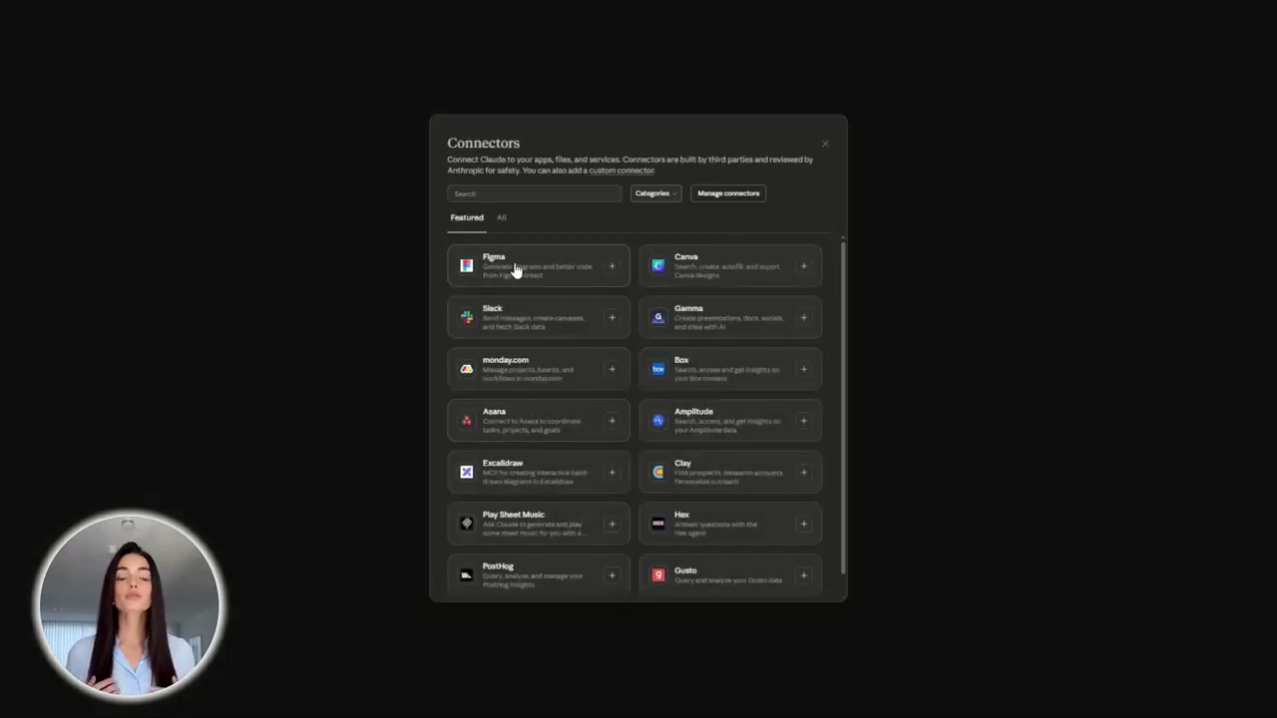
{"action": "scroll", "coordinate": [784, 278], "scroll_direction": "down", "scroll_amount": 1}
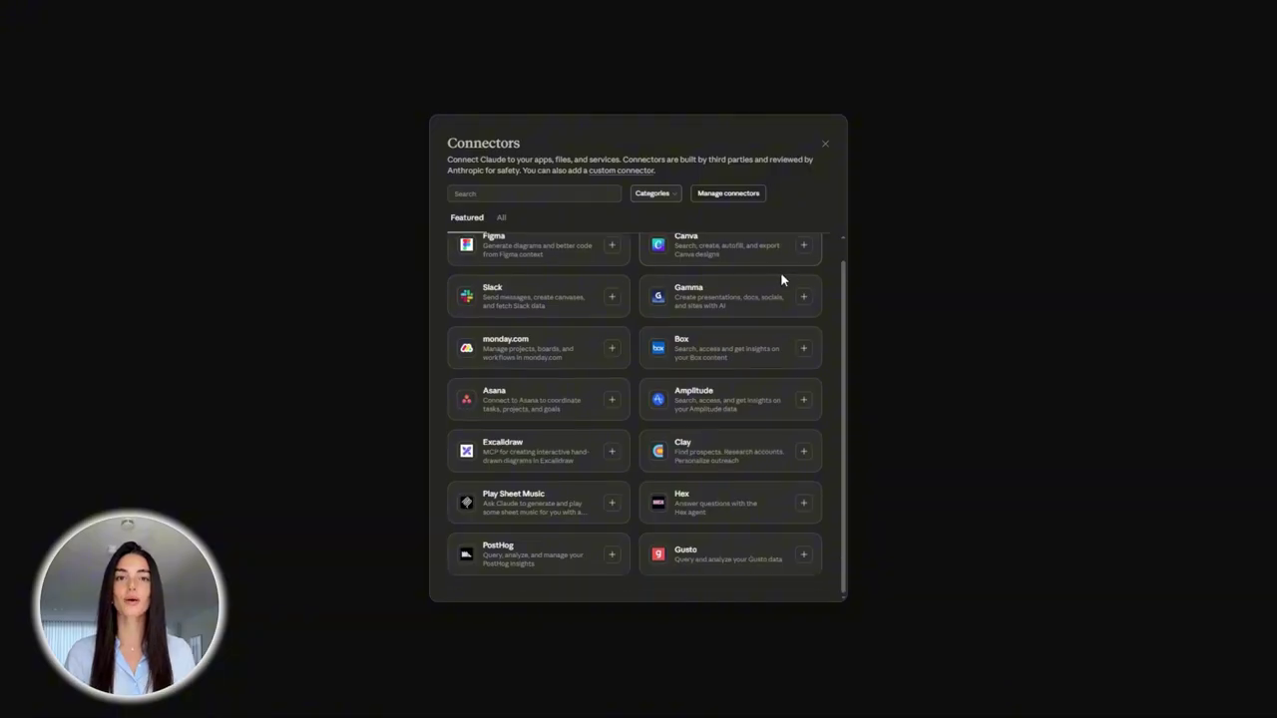
{"action": "scroll", "coordinate": [510, 299], "scroll_direction": "up", "scroll_amount": 1}
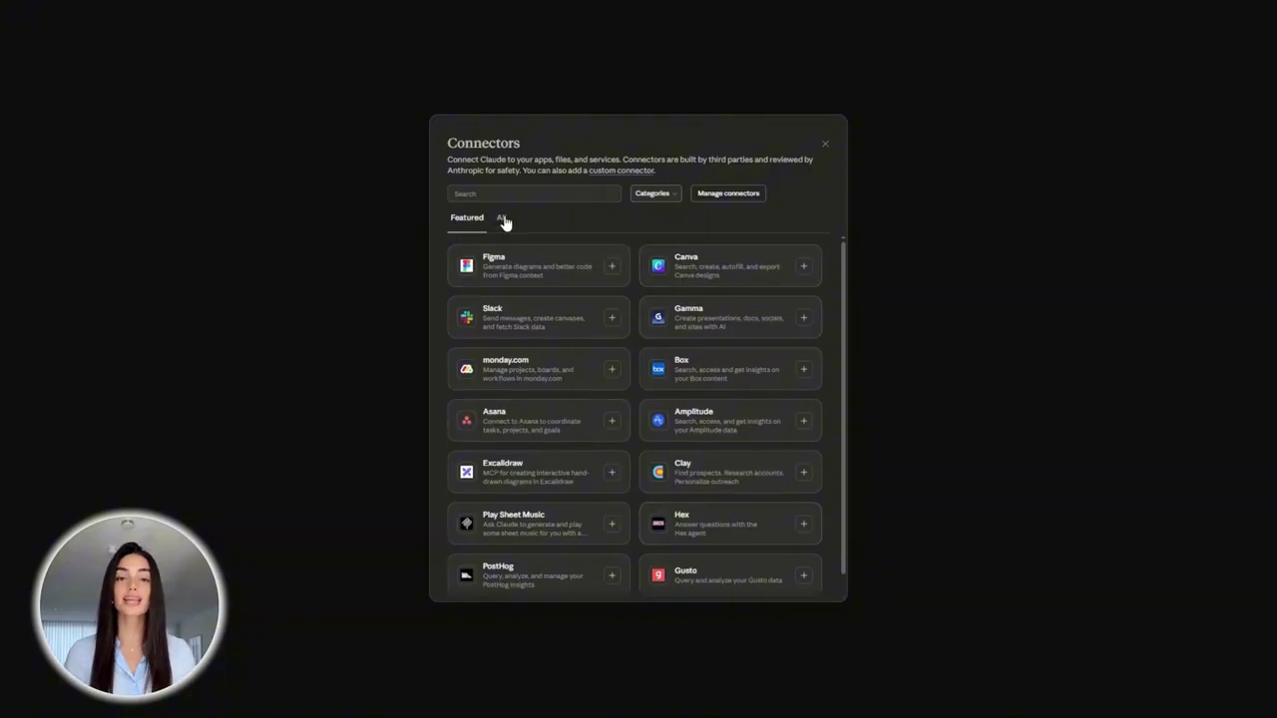
Step: List all available connectors in the directory and browse through them
{"action": "left_click", "coordinate": [502, 218]}
{"action": "scroll", "coordinate": [658, 302], "scroll_direction": "down", "scroll_amount": 10}
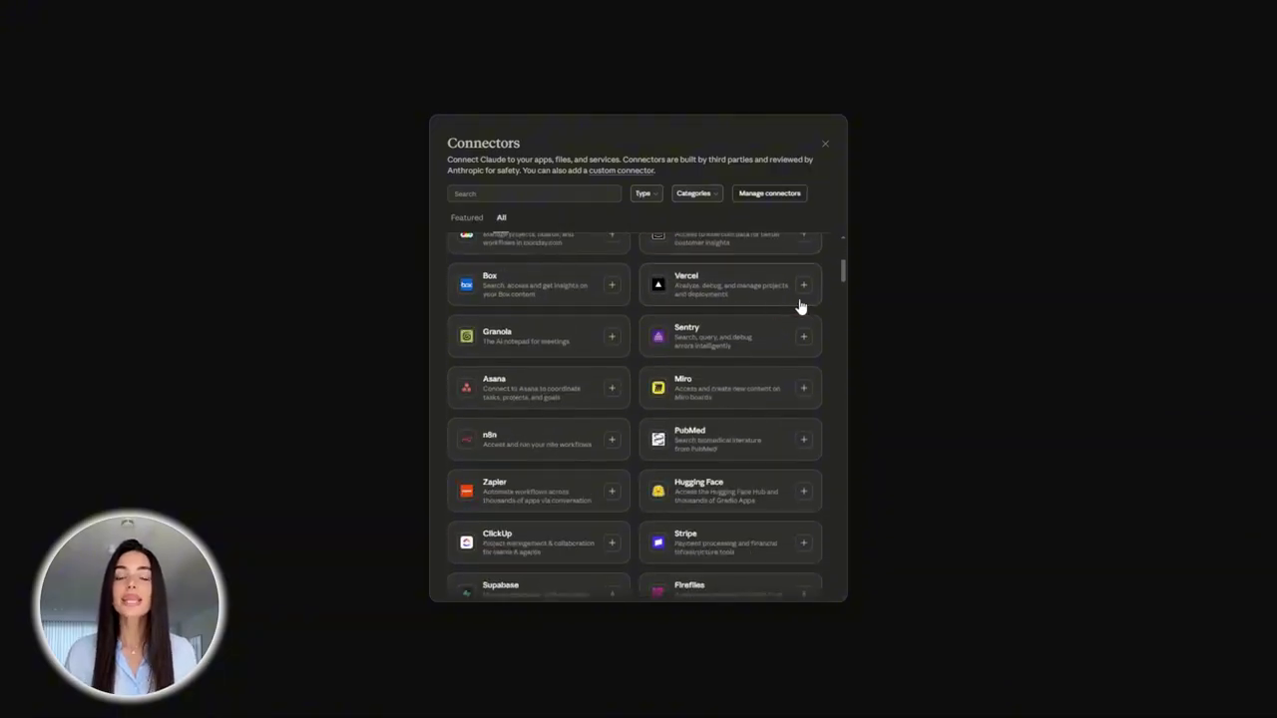
{"action": "scroll", "coordinate": [816, 305], "scroll_direction": "down", "scroll_amount": 12}
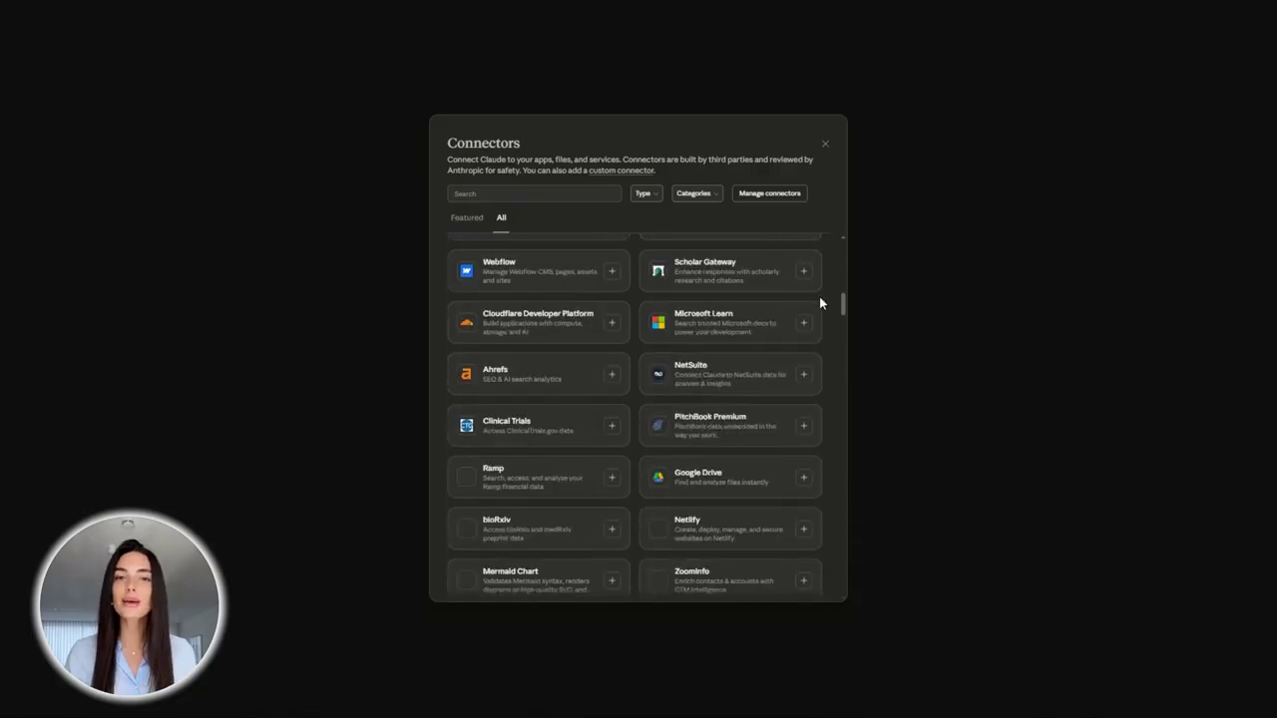
{"action": "scroll", "coordinate": [820, 305], "scroll_direction": "down", "scroll_amount": 4}
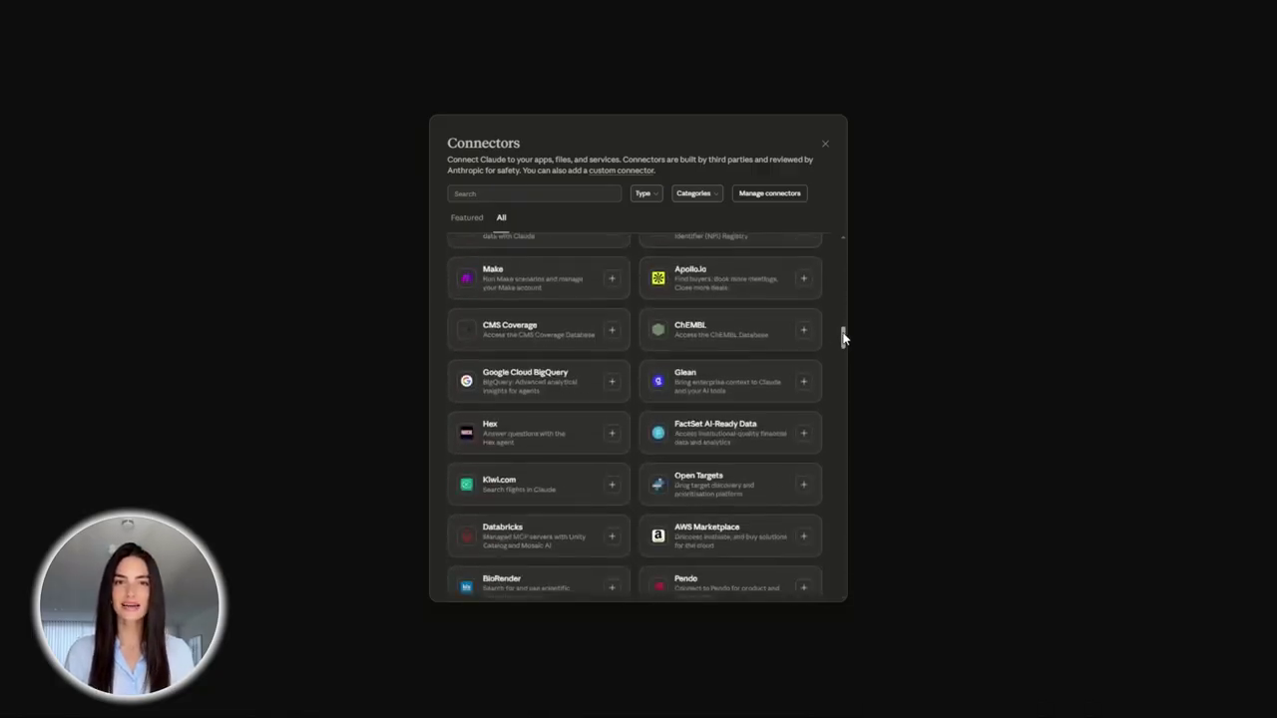
{"action": "left_click_drag", "start_coordinate": [844, 336], "coordinate": [841, 522]}
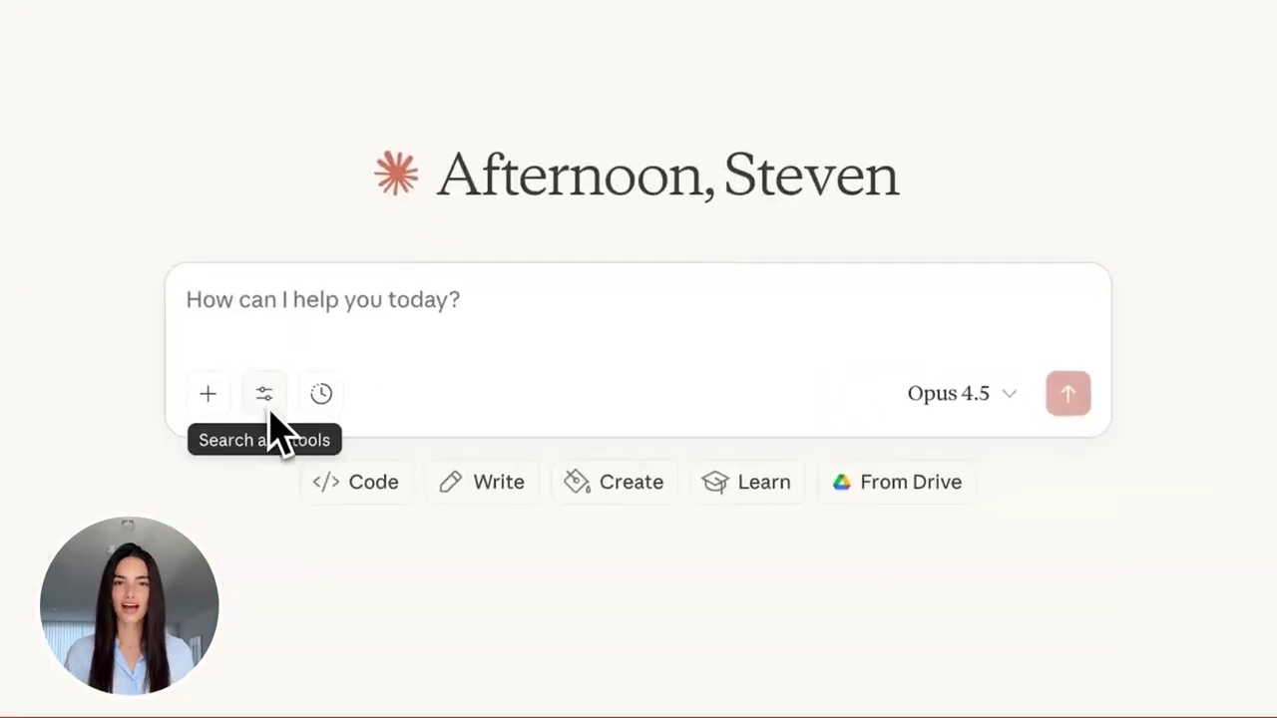
Step: Open the add-connectors directory from the chat's search and tools options and look through the web connectors
{"action": "left_click", "coordinate": [269, 424]}
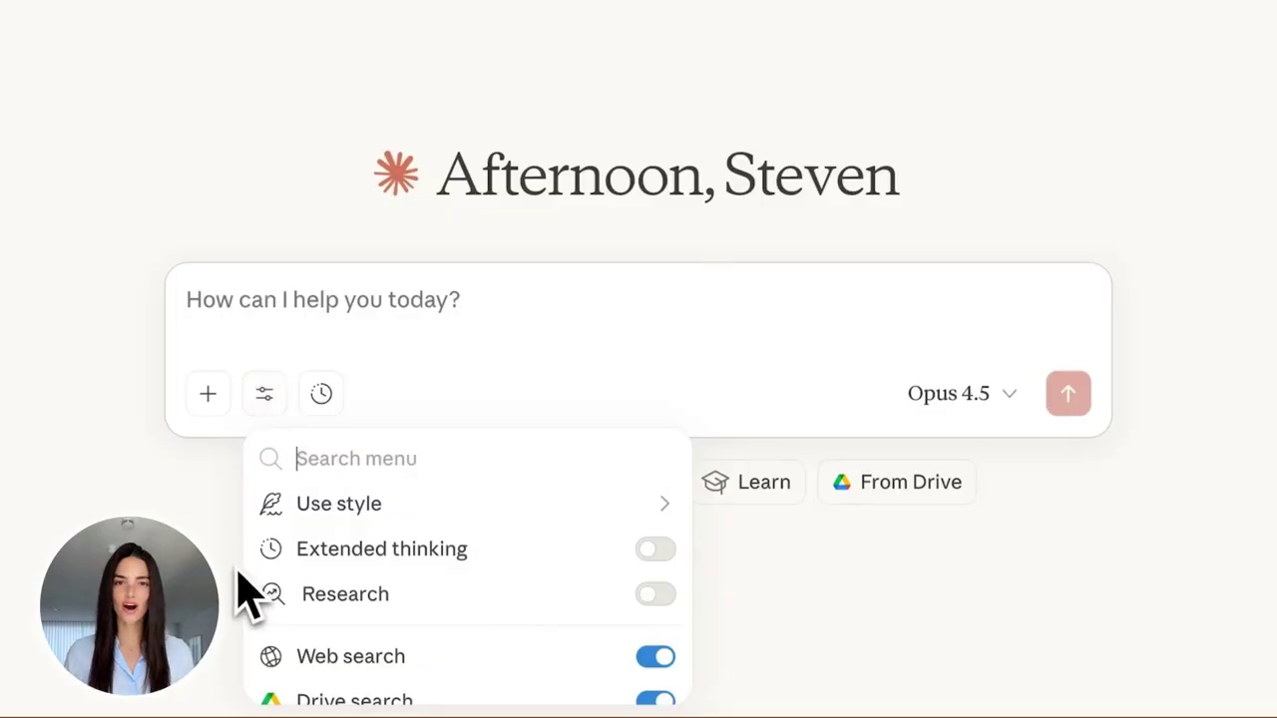
{"action": "scroll", "coordinate": [263, 622], "scroll_direction": "down", "scroll_amount": 5}
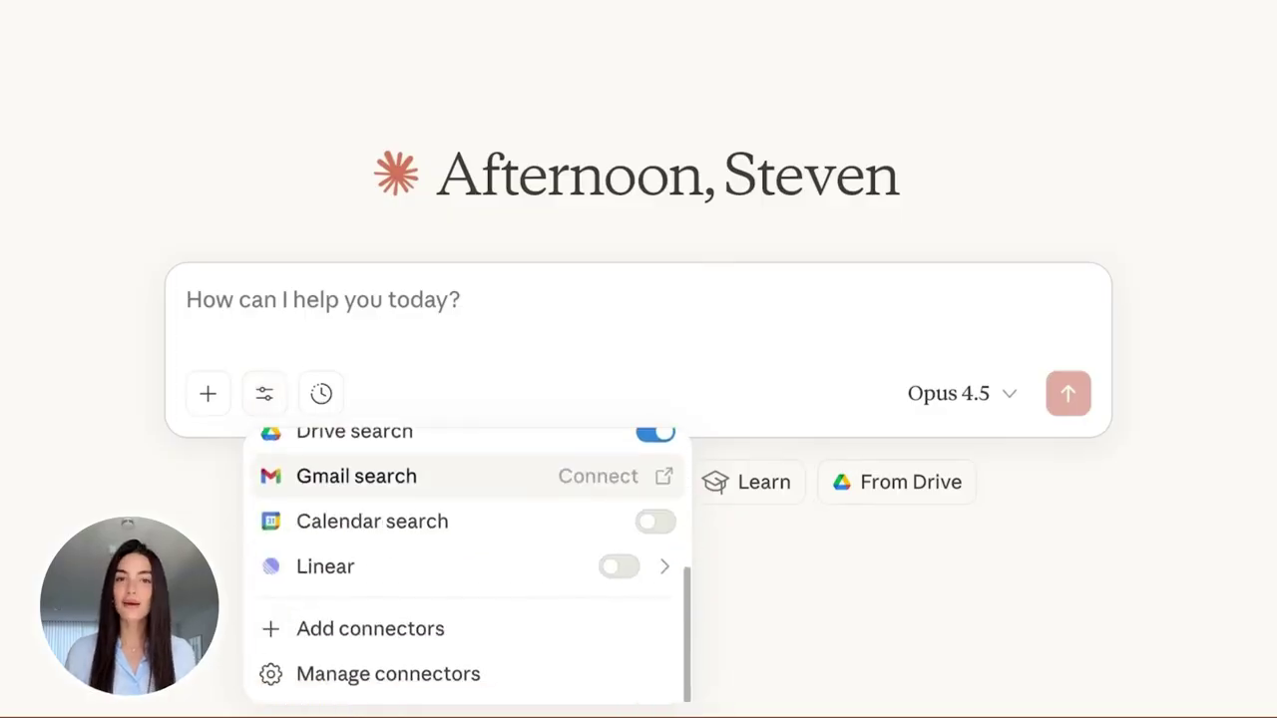
{"action": "left_click", "coordinate": [439, 630]}
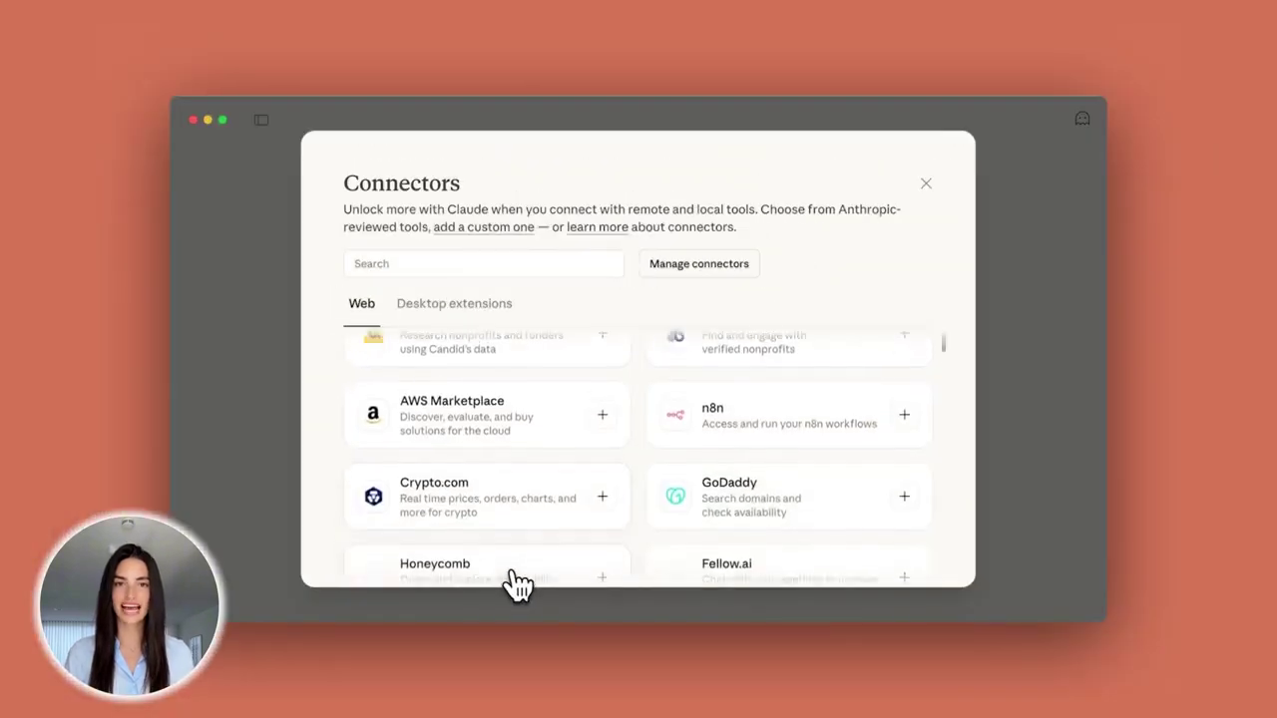
{"action": "scroll", "coordinate": [519, 584], "scroll_direction": "down", "scroll_amount": 10}
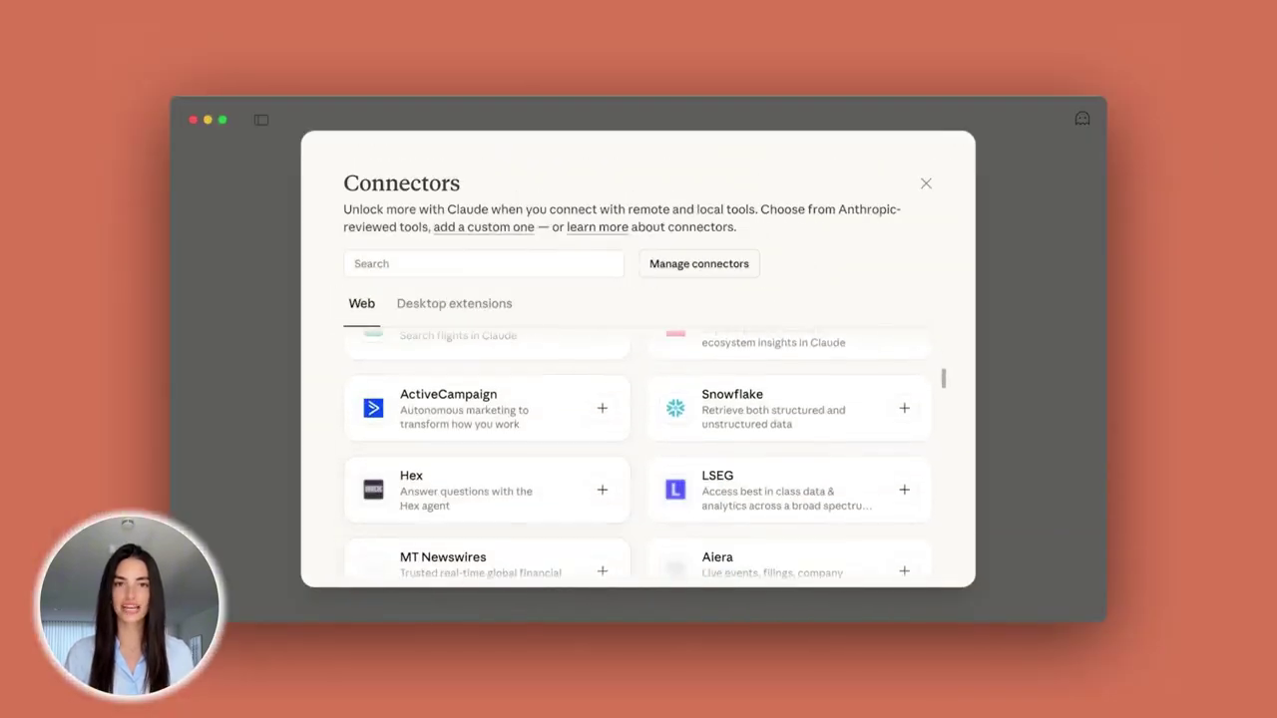
{"action": "scroll", "coordinate": [637, 457], "scroll_direction": "down", "scroll_amount": 5}
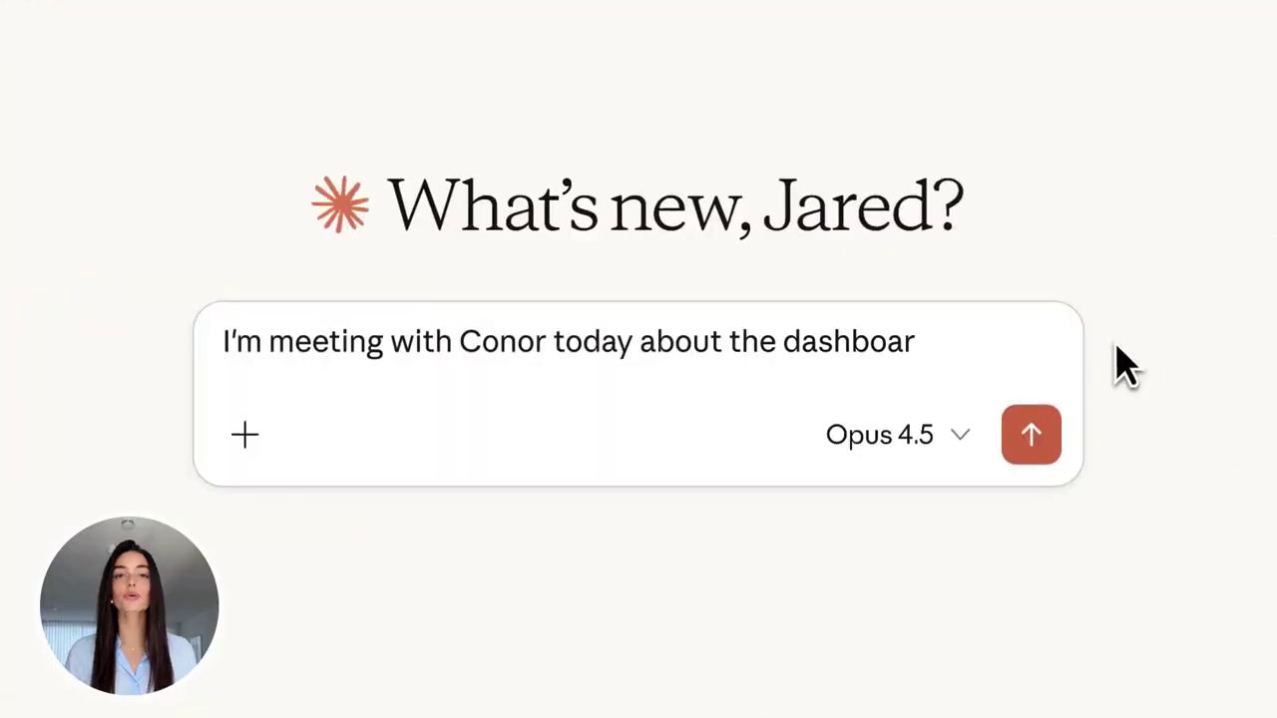
Step: Send a prompt requesting a dashboard redesign roll out plan, with staged deployment from tomorrow at 25%, 50% and 100%, and a public announcement on Friday
{"action": "type", "text": "Can you help me map out the roll out plan?"}
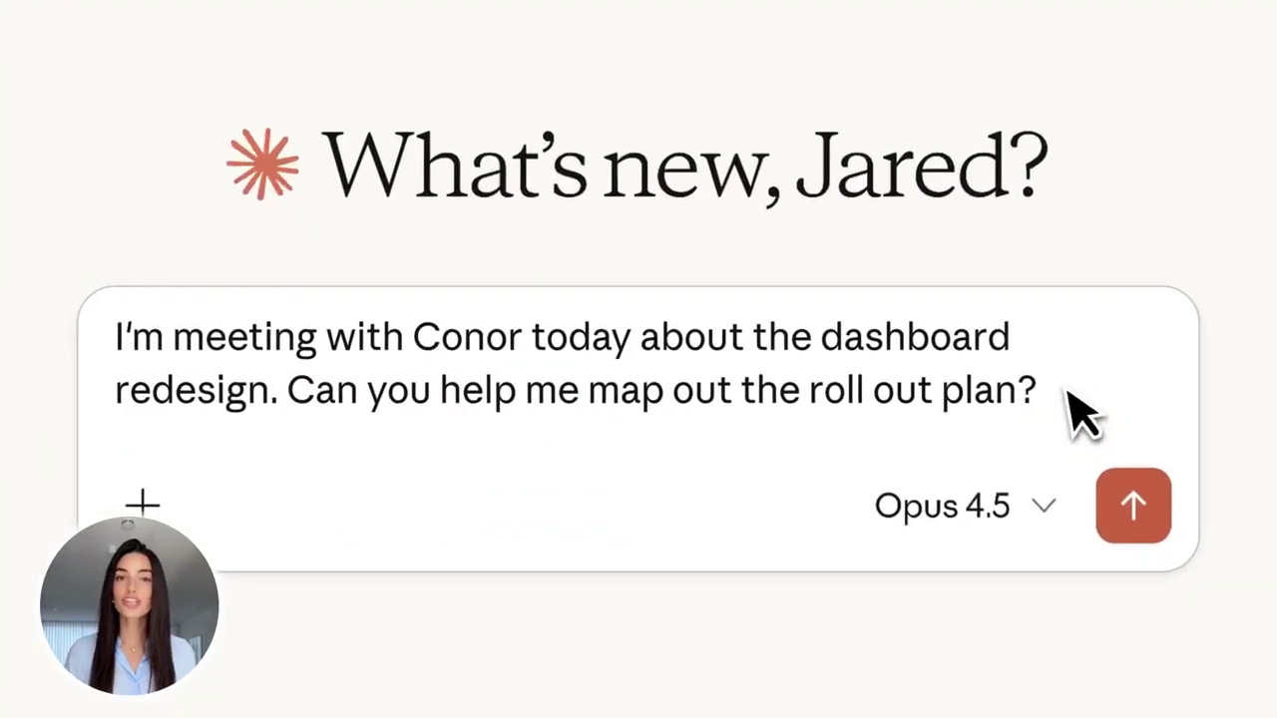
{"action": "key", "text": "shift+Return"}
{"action": "key", "text": "shift+Return"}
{"action": "type", "text": "Staged deployment starts tomorrow: 25%, then 50%, then 100%. Public announcement goes out on Friday."}
{"action": "left_click", "coordinate": [1085, 549]}
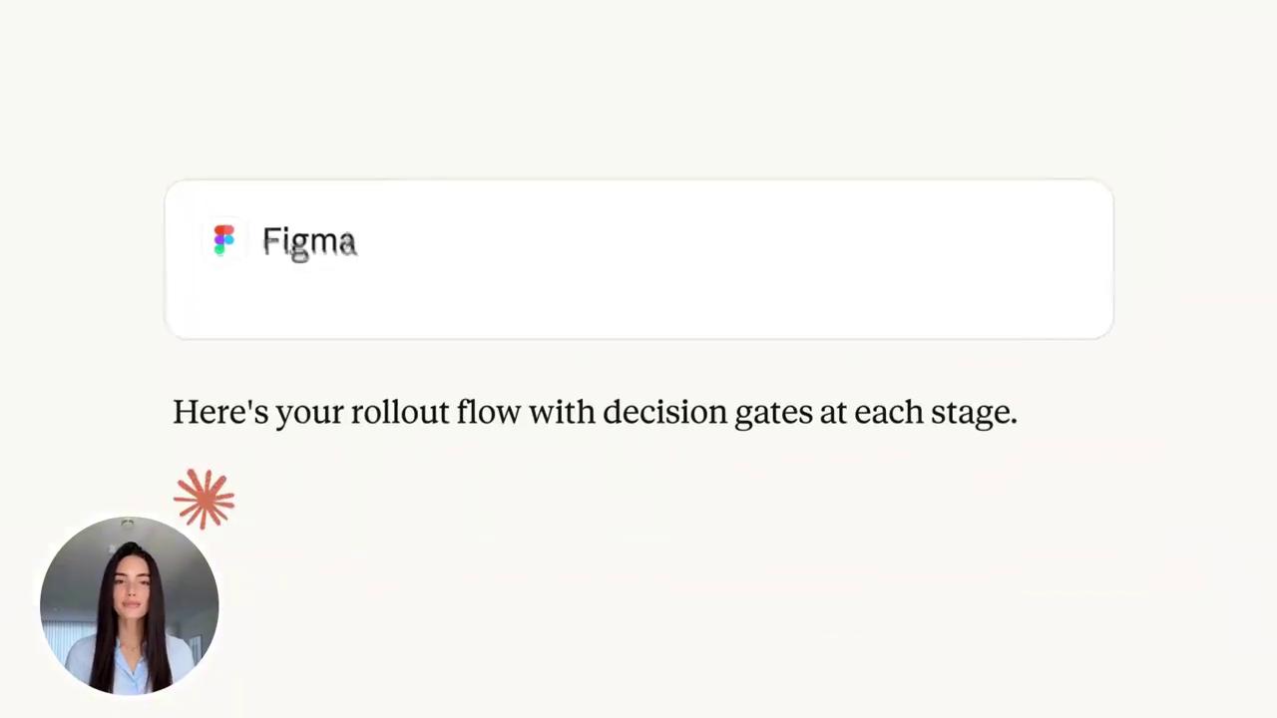
Step: Inspect the stages of the rollout flowchart in the Figma preview up close and leave the expanded view
{"action": "left_click", "coordinate": [1210, 654]}
{"action": "left_click", "coordinate": [1209, 655]}
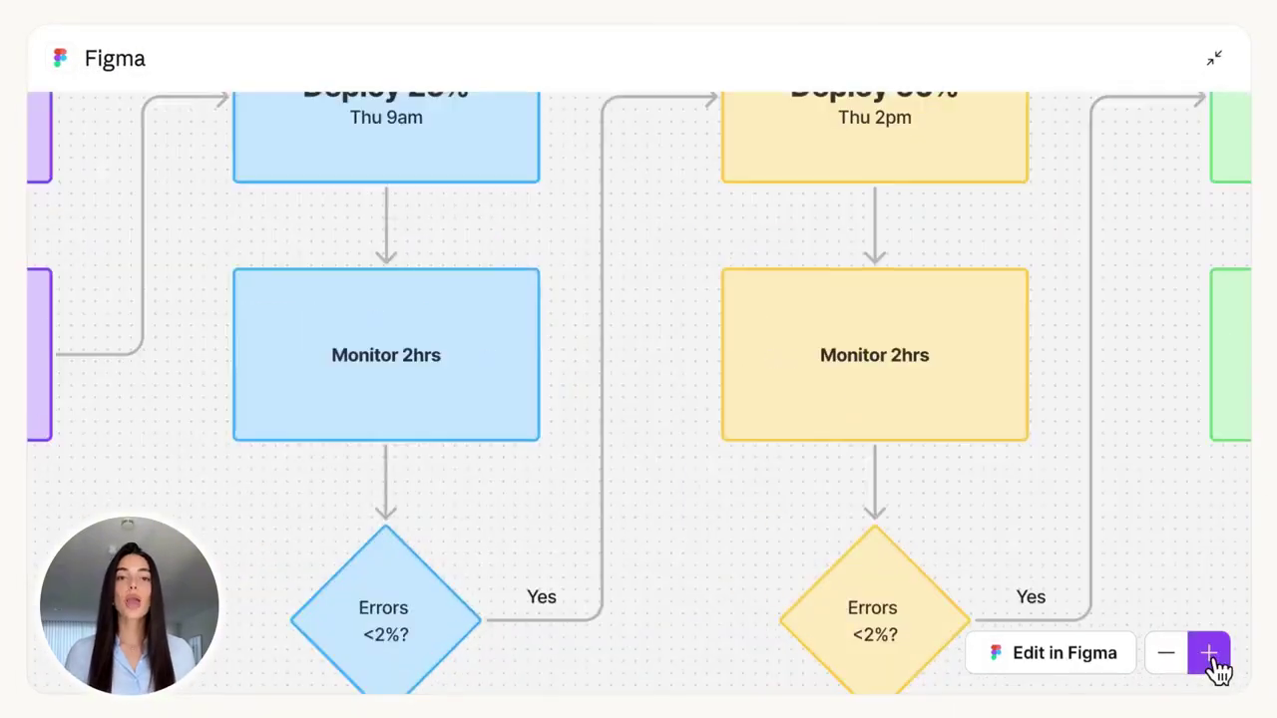
{"action": "left_click_drag", "start_coordinate": [647, 363], "coordinate": [1110, 514]}
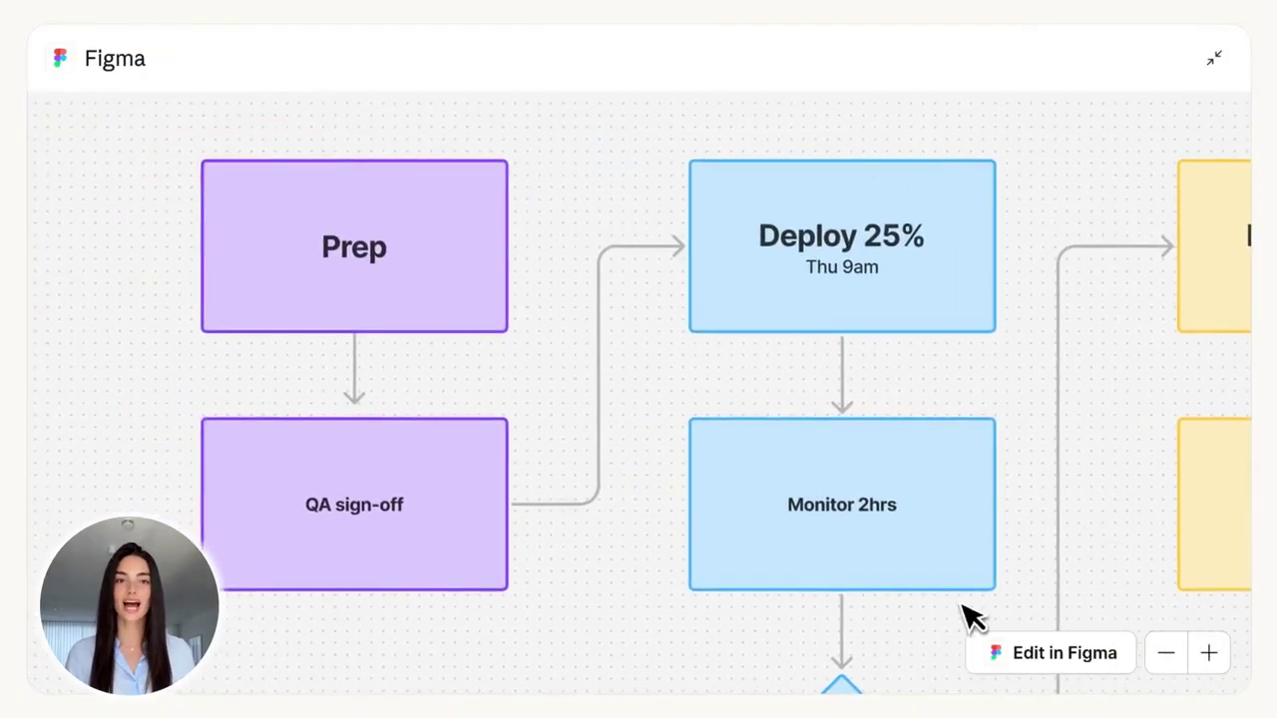
{"action": "left_click_drag", "start_coordinate": [968, 612], "coordinate": [712, 262]}
{"action": "left_click", "coordinate": [1186, 62]}
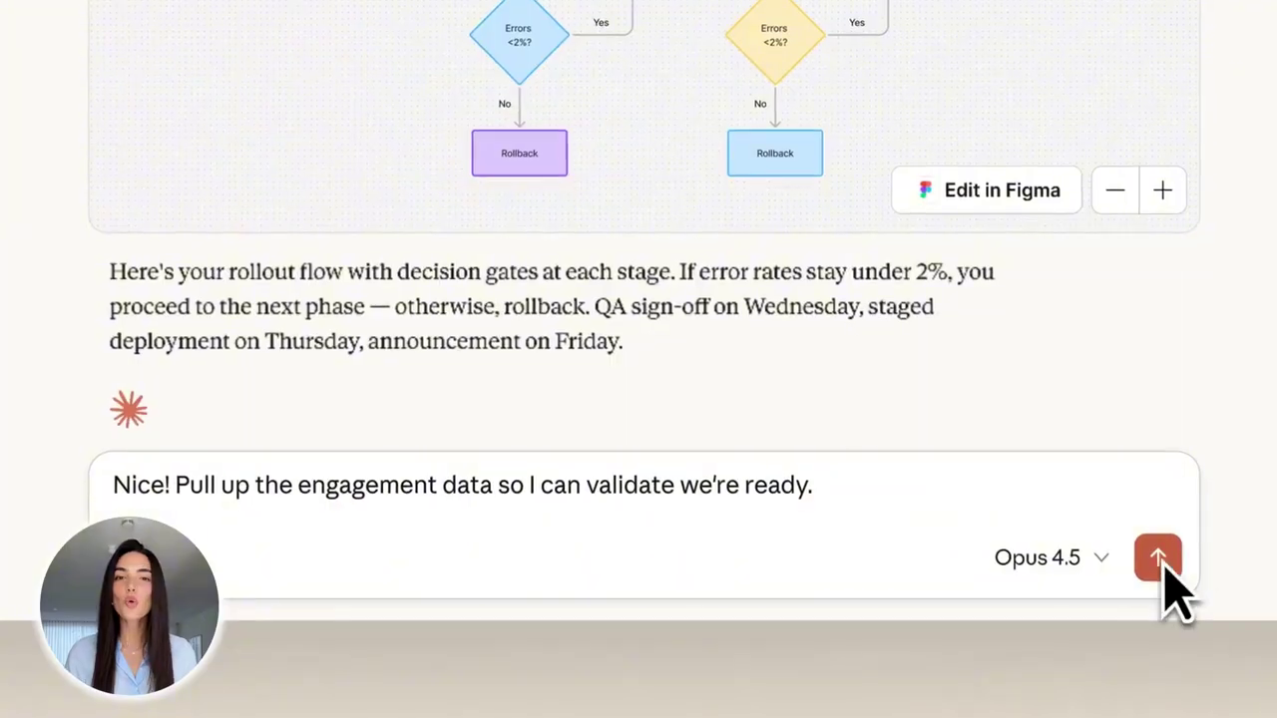
Step: Send the prompt requesting engagement data to validate readiness, and open the chart type choices on the Amplitude chart
{"action": "left_click", "coordinate": [1160, 566]}
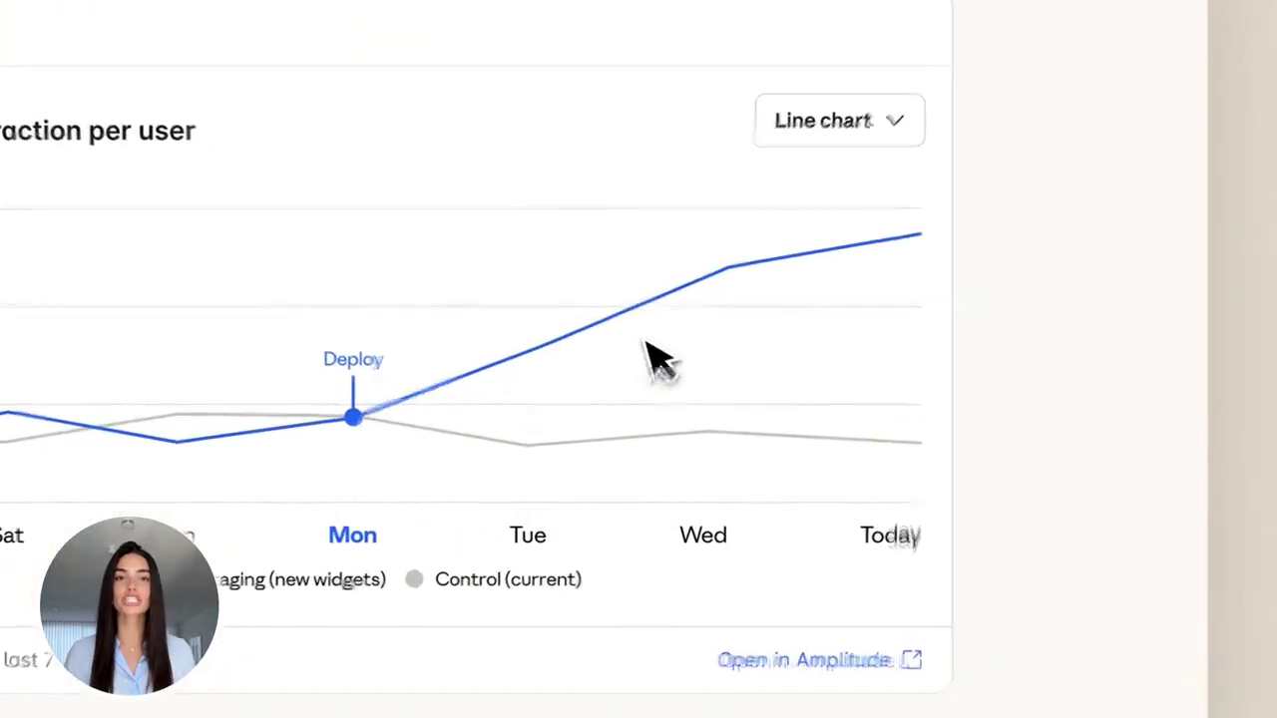
{"action": "left_click", "coordinate": [846, 172]}
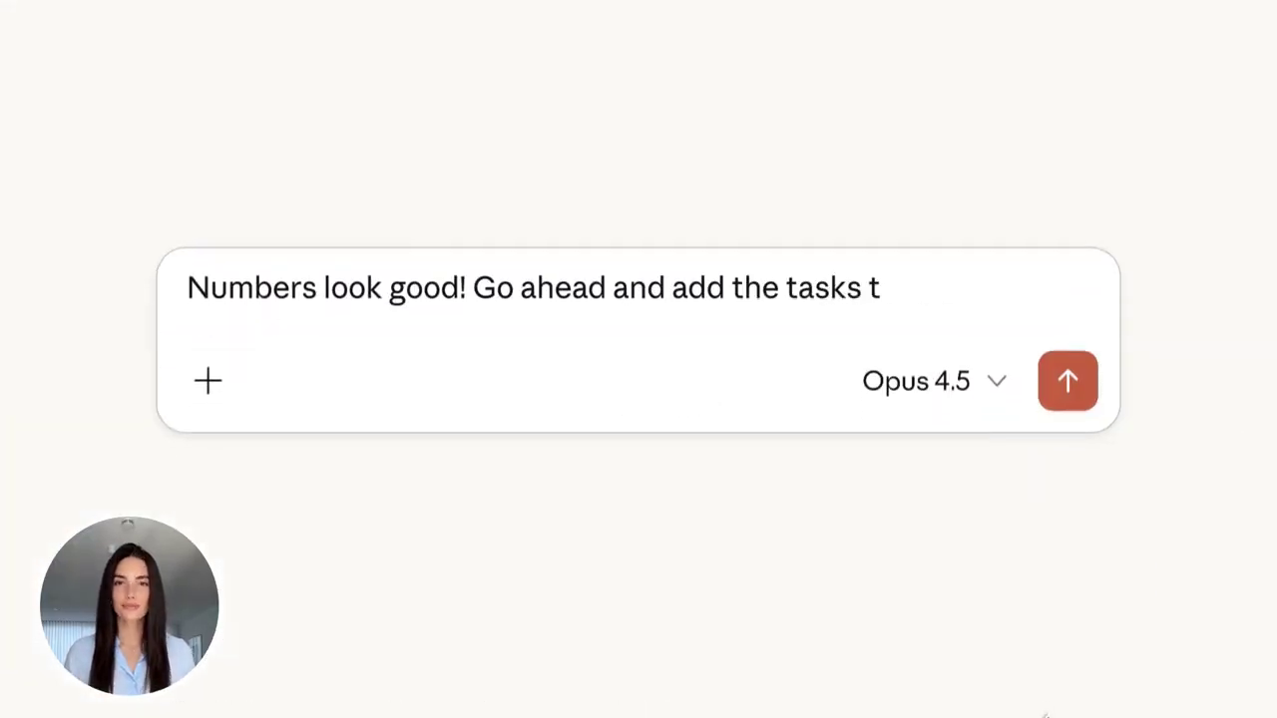
Step: Send the prompt "Numbers look good! Go ahead and add the tasks to the Dashboard Redesign project."
{"action": "type", "text": "o the Dashboard Redesign project."}
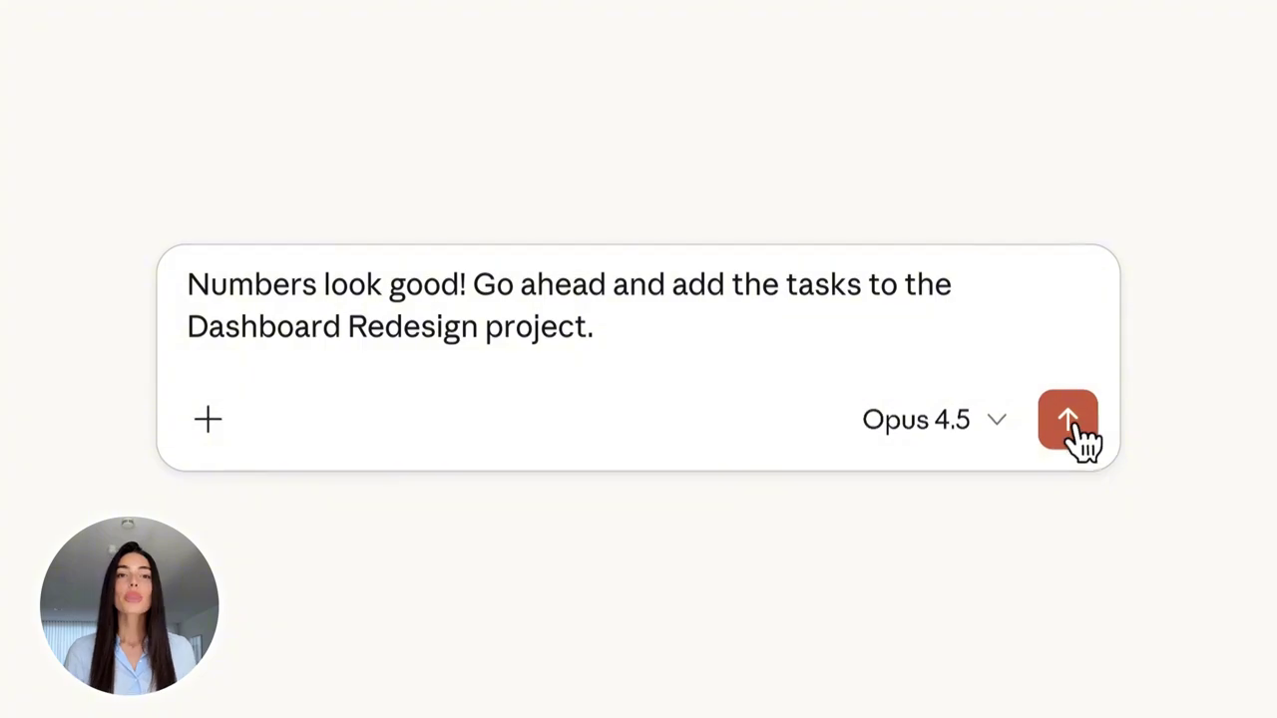
{"action": "left_click", "coordinate": [1070, 421]}
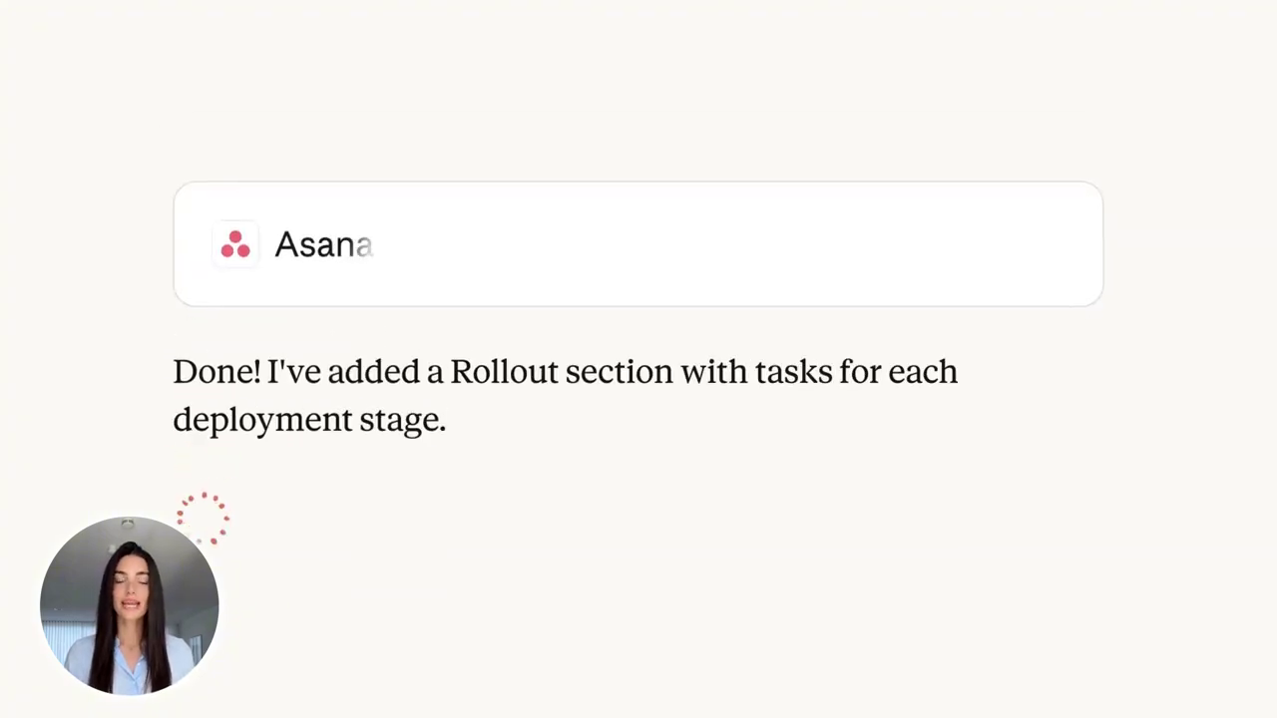